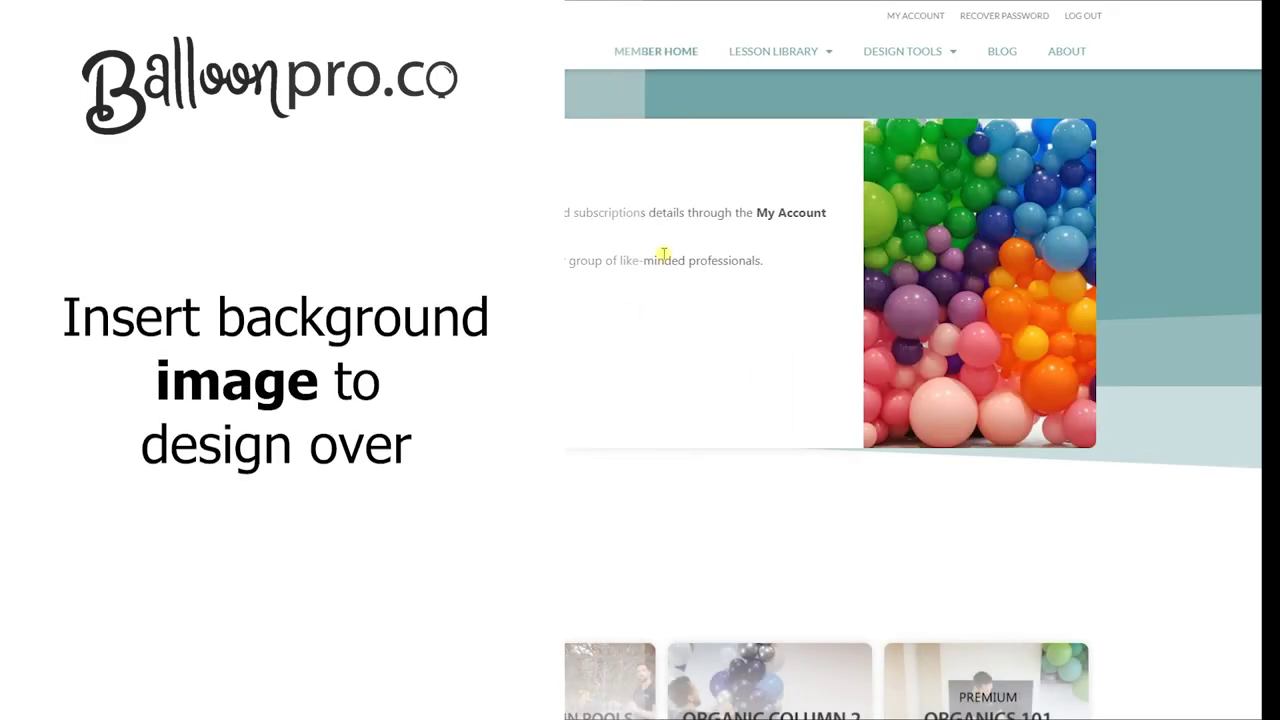
scroll(979, 290, down, 2)
scroll(894, 366, up, 2)
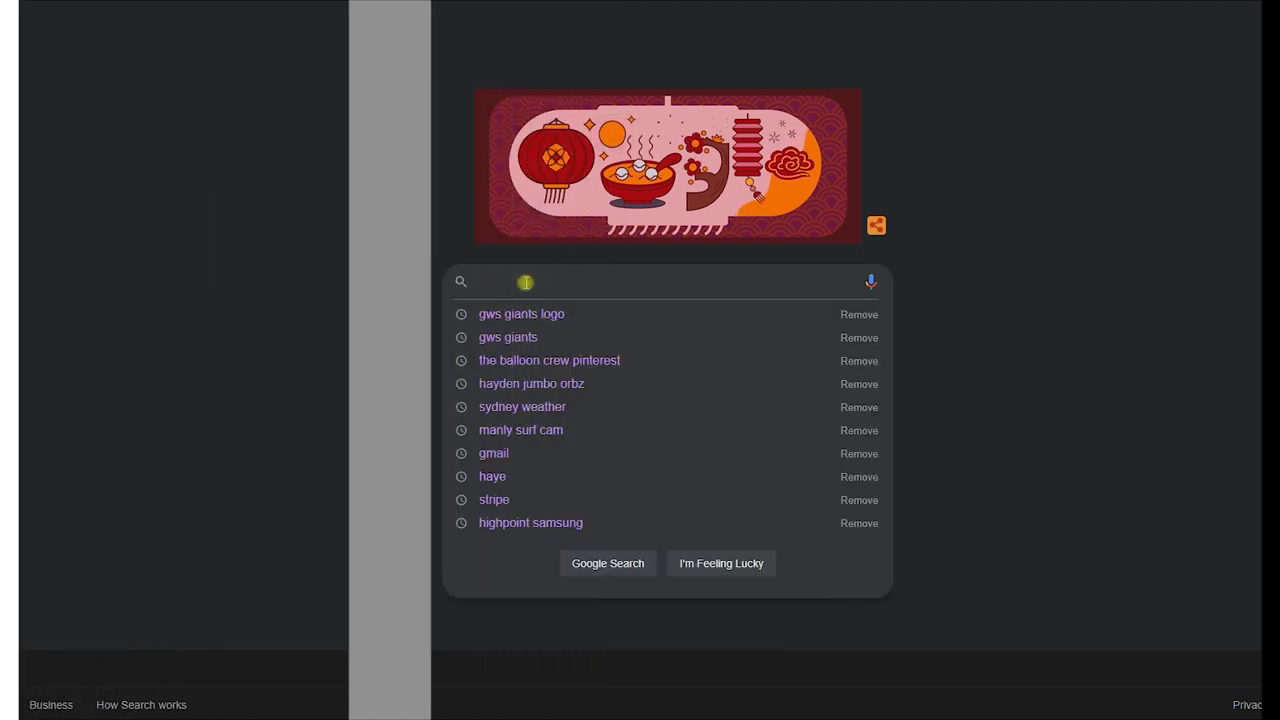
Step: Search Google Images for "gws giants logo" and choose a logo image from the results
click(511, 316)
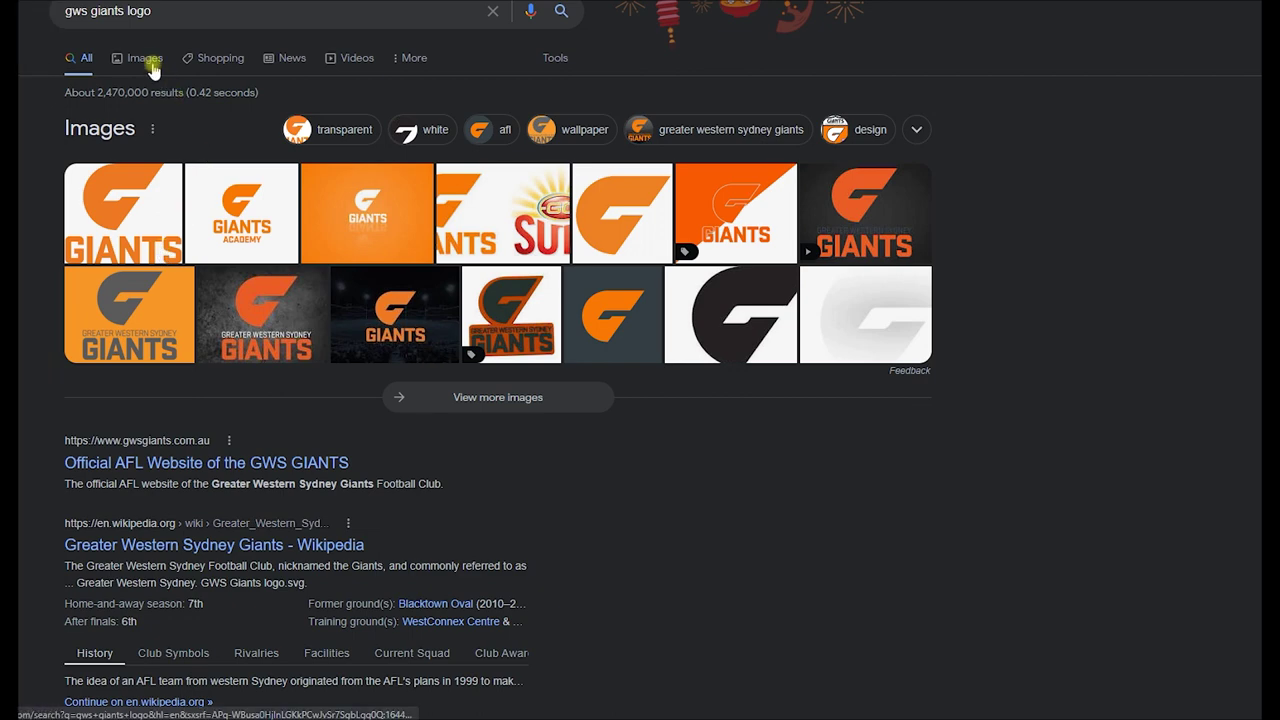
click(146, 58)
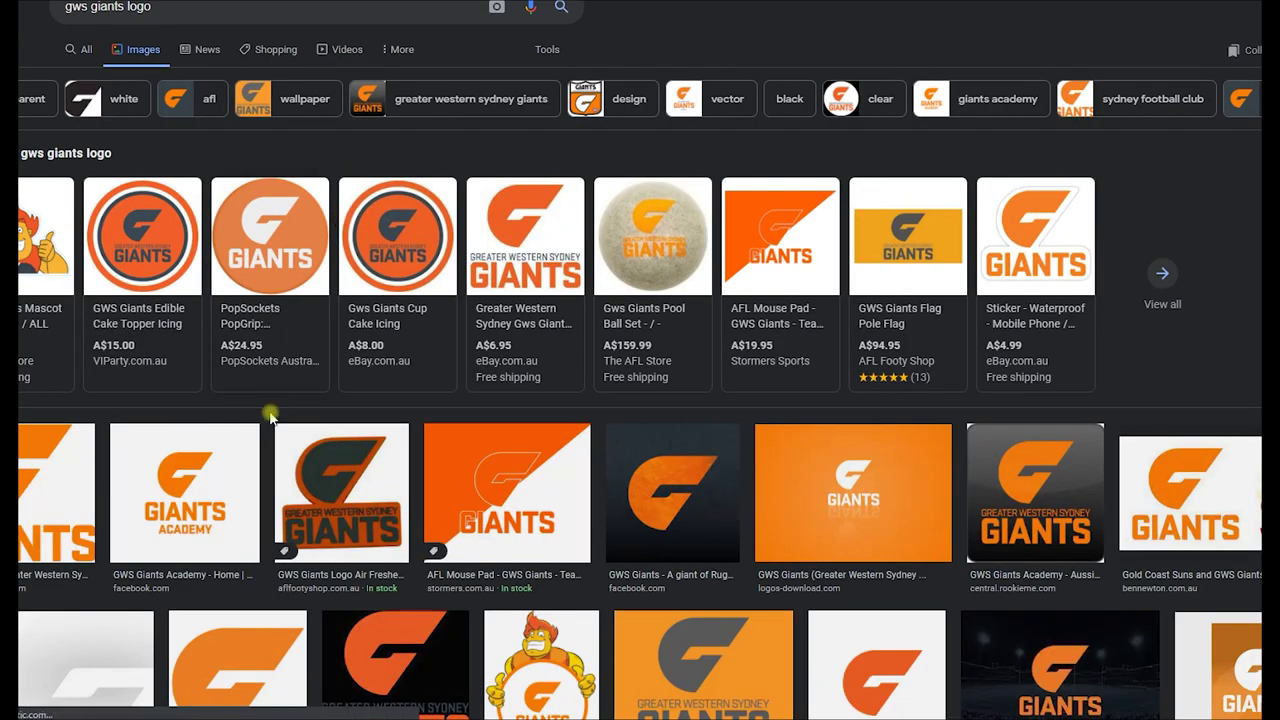
scroll(1192, 432, down, 3)
scroll(1192, 432, down, 2)
click(920, 234)
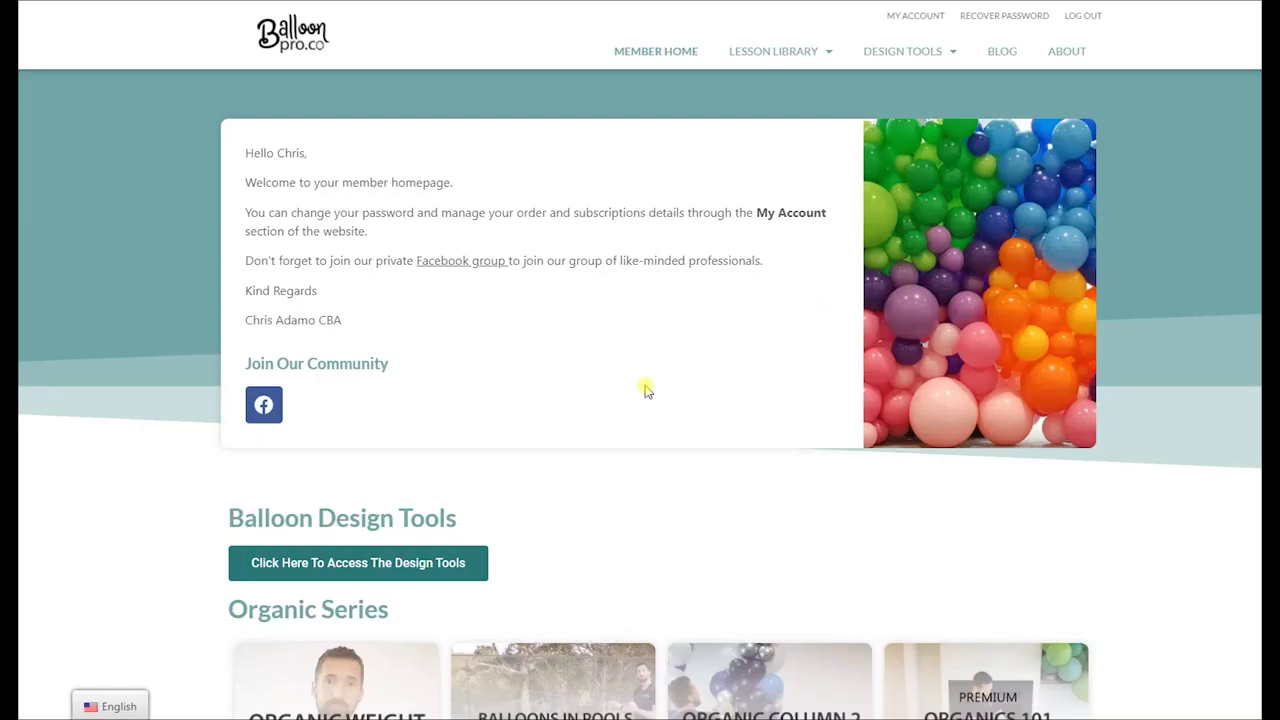
Step: Open the Beta version of the Quick Link Designer from the Balloonpro design templates
mouse_move(909, 50)
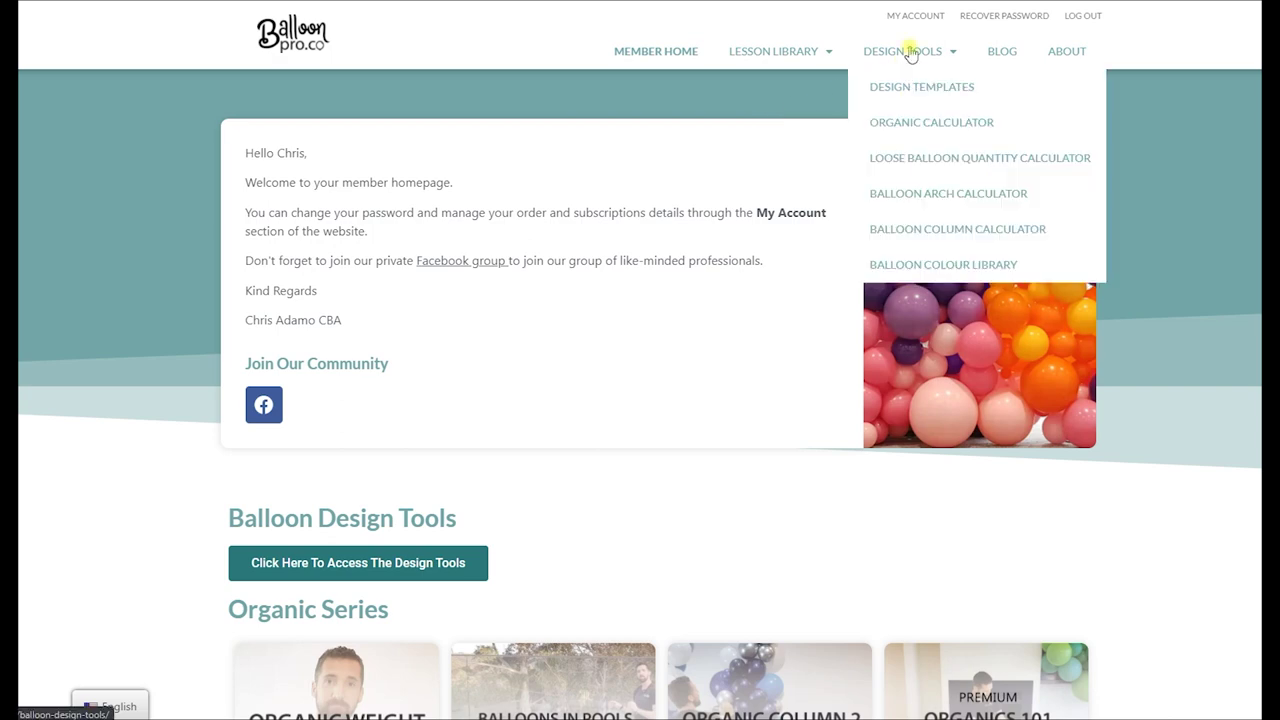
click(917, 88)
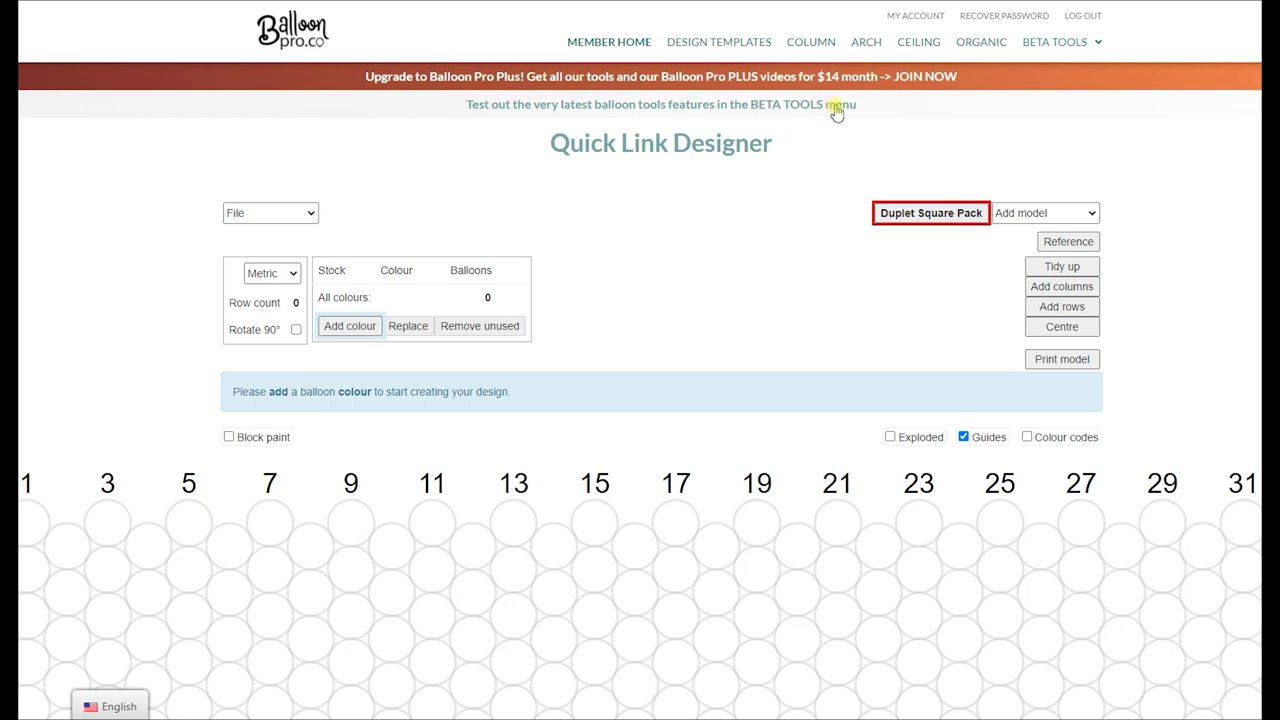
scroll(566, 457, down, 4)
scroll(566, 457, up, 4)
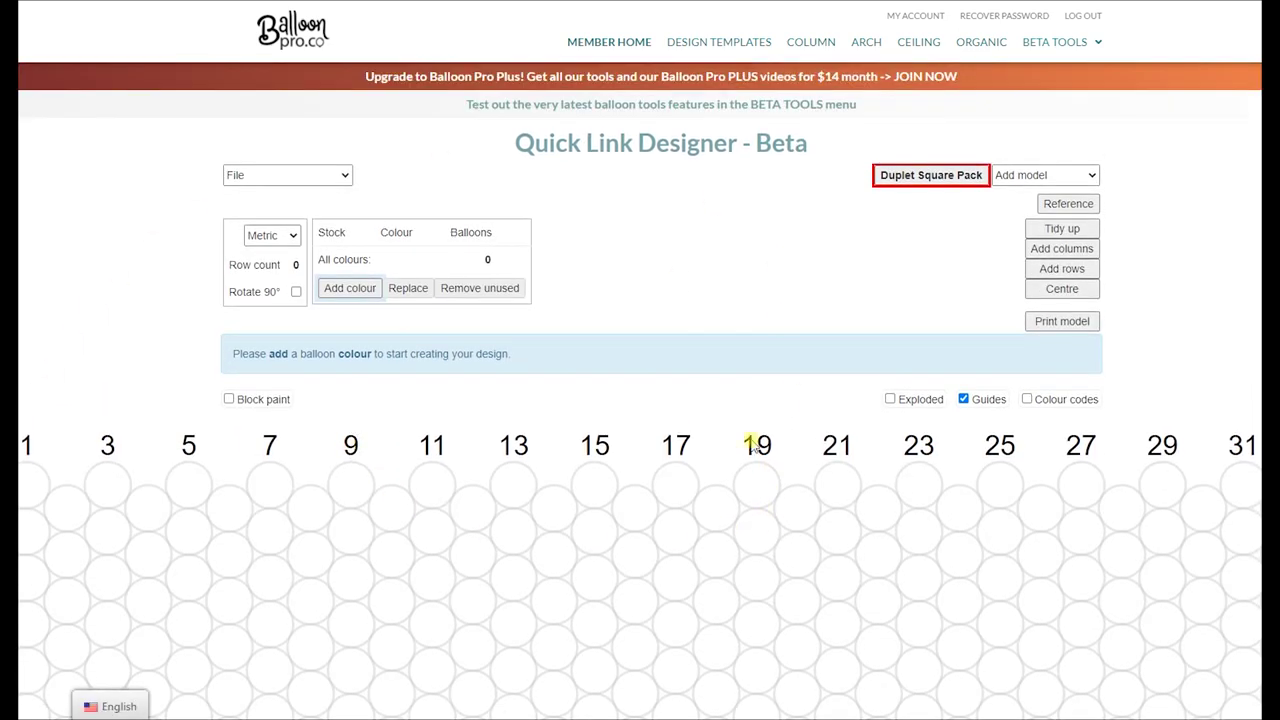
Step: Add the orange G logo file 9eb4751cec192ba851c9d7a511a2cd97_400x400 as the design's background image
click(312, 178)
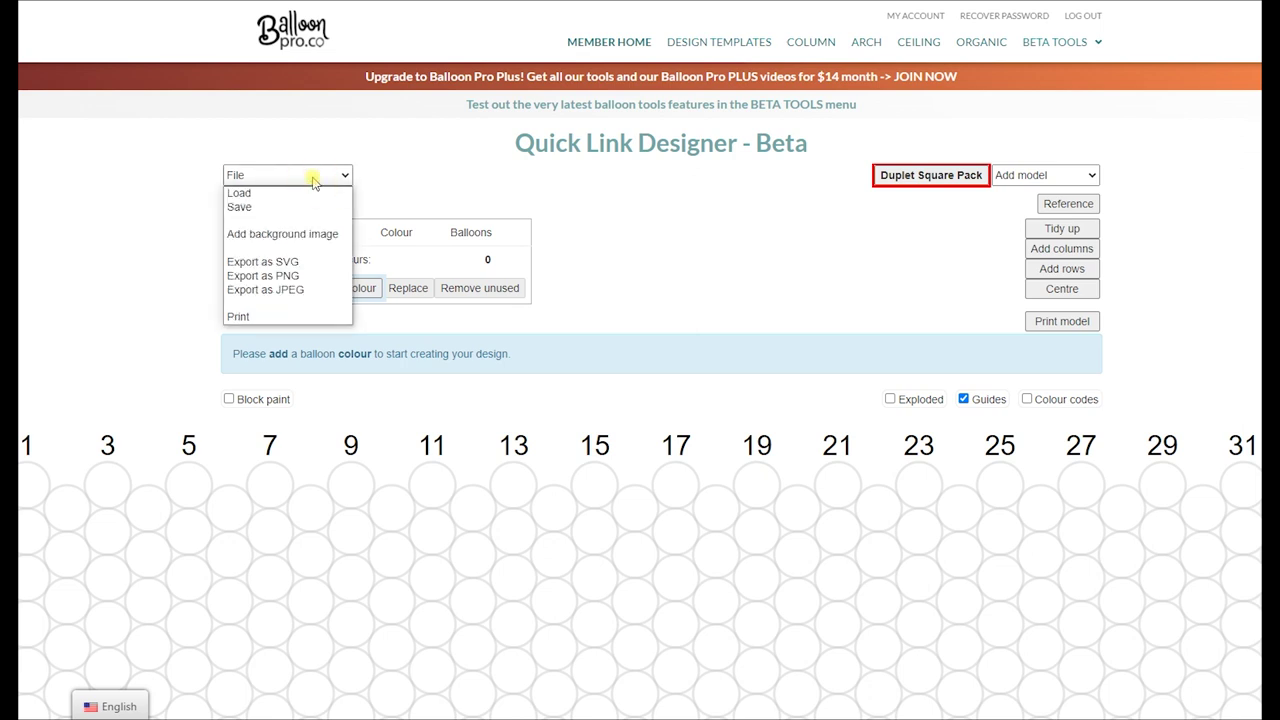
click(291, 236)
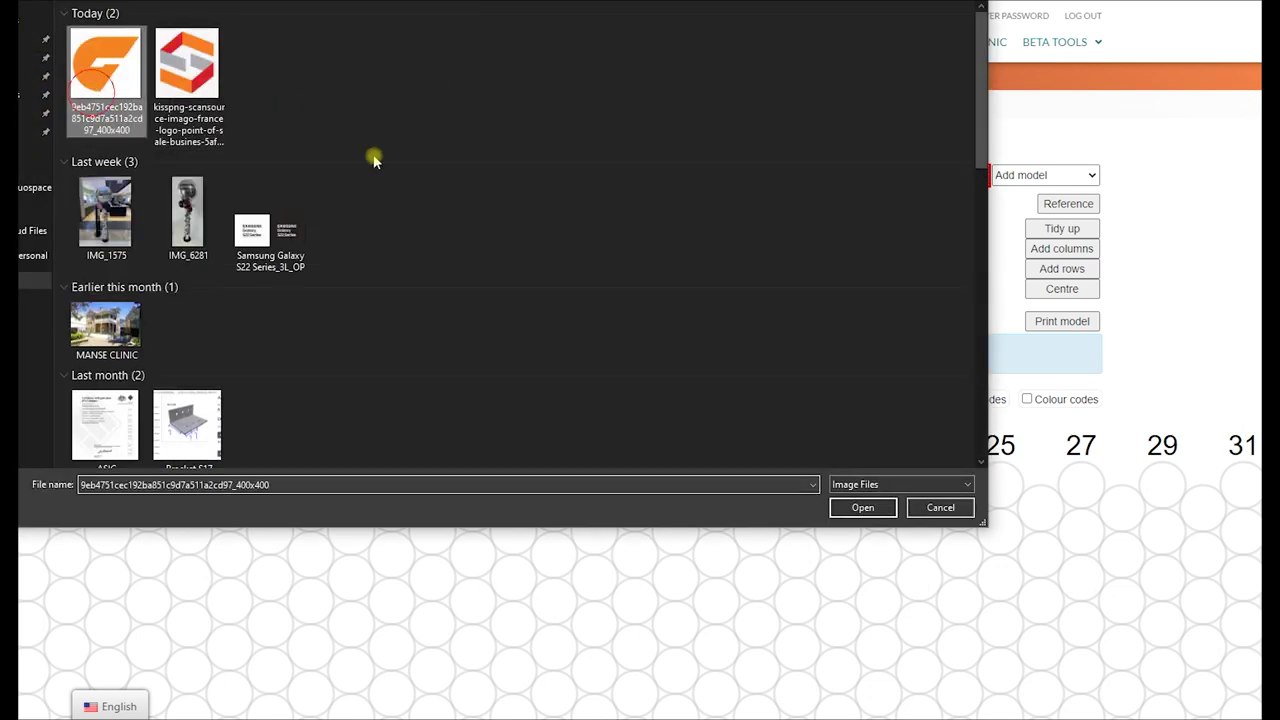
click(853, 507)
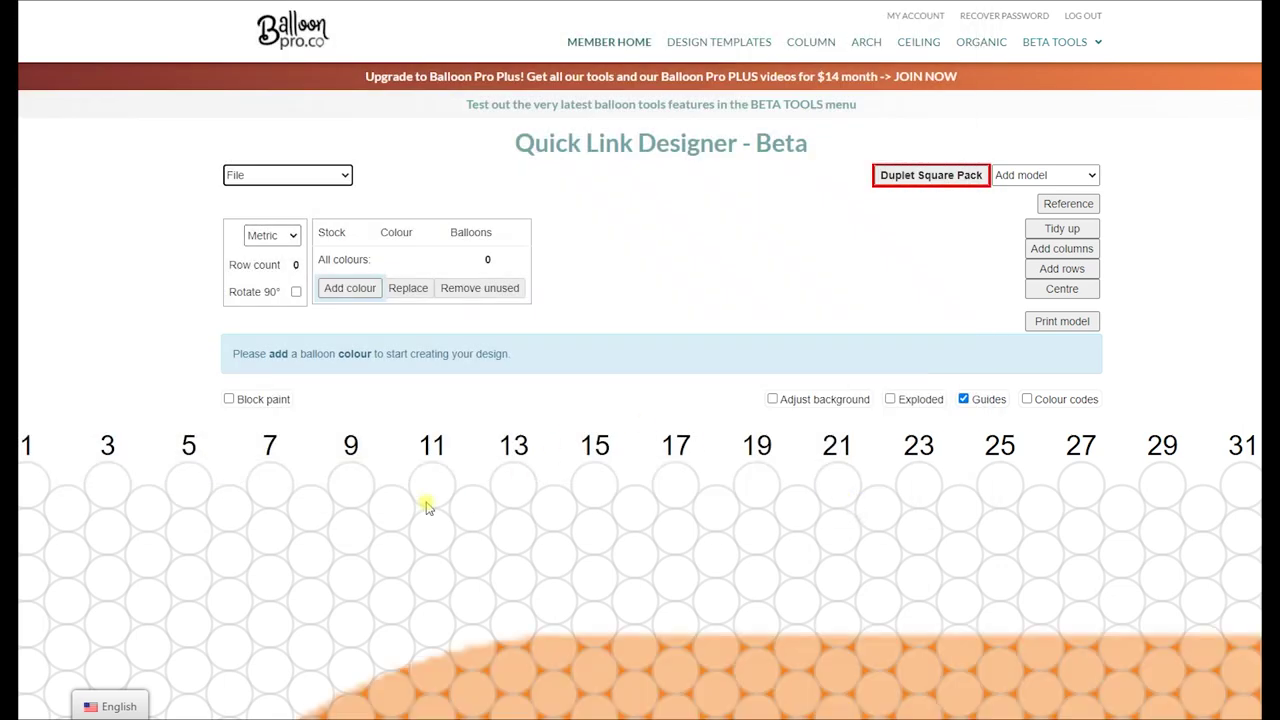
Step: Examine how the whole background logo fits on the balloon grid, viewing the grid at a smaller scale
scroll(919, 343, down, 6)
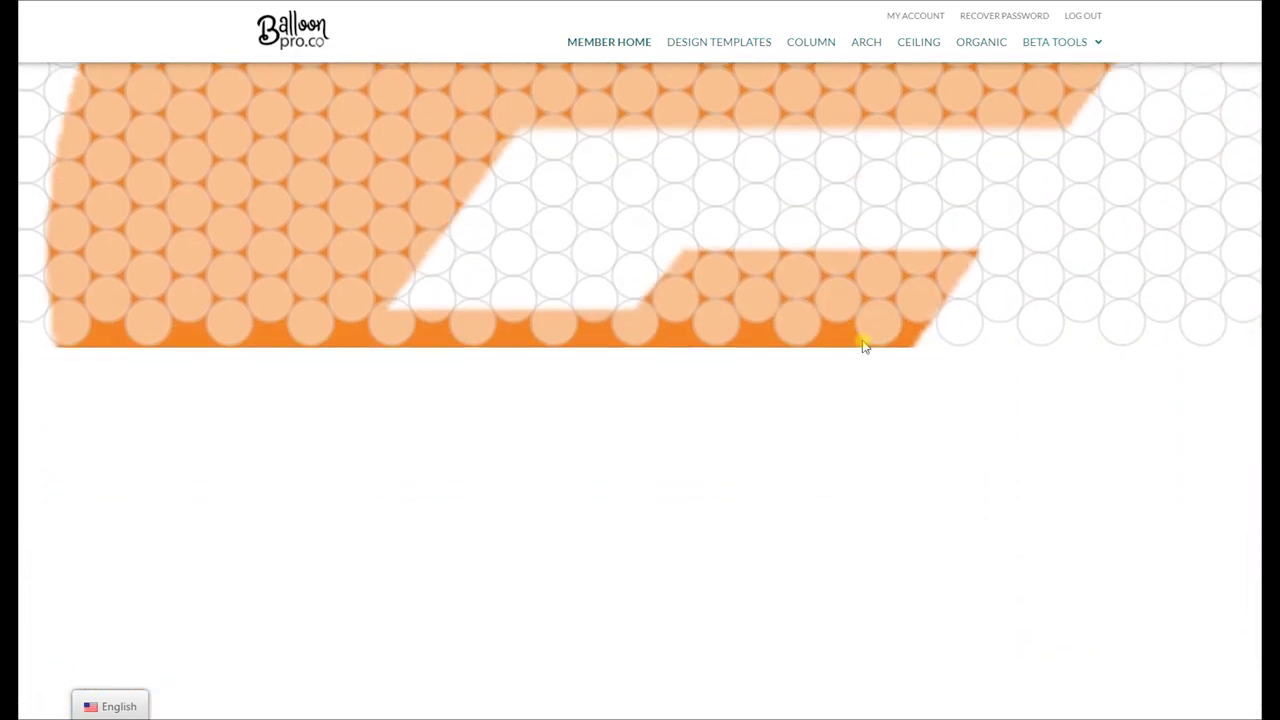
scroll(863, 343, up, 2)
scroll(905, 370, up, 5)
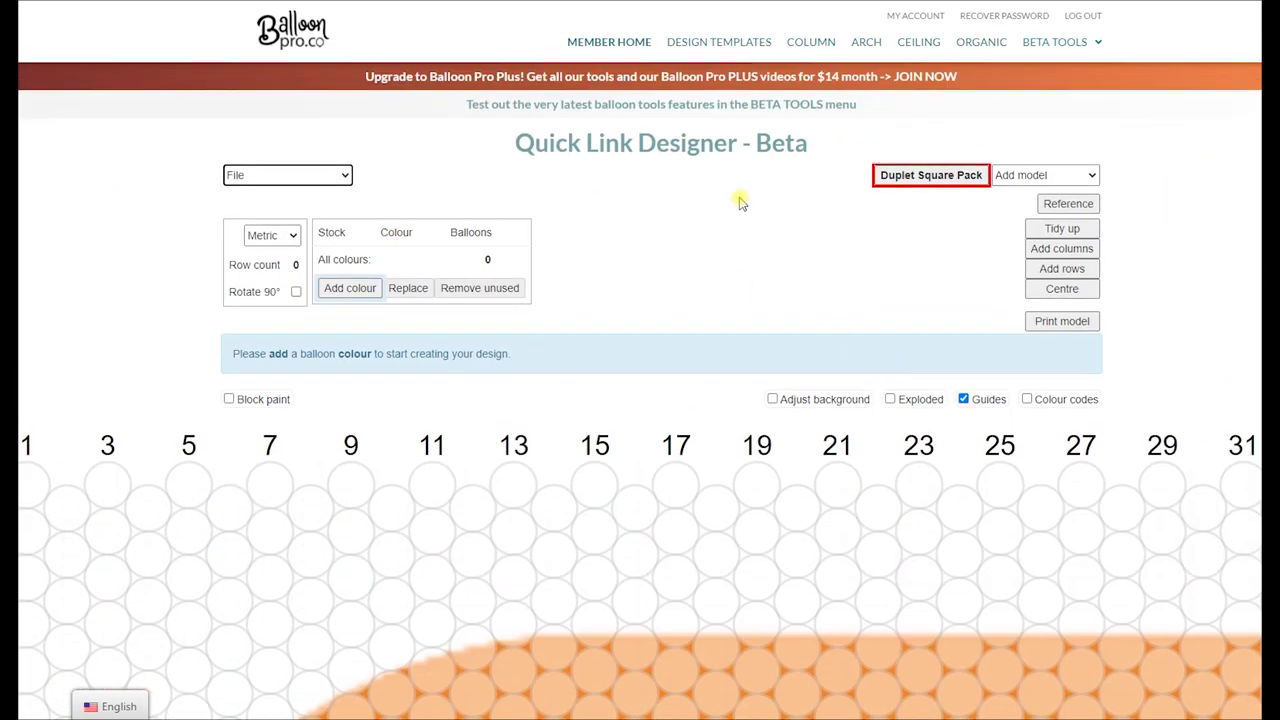
scroll(865, 340, down, 4)
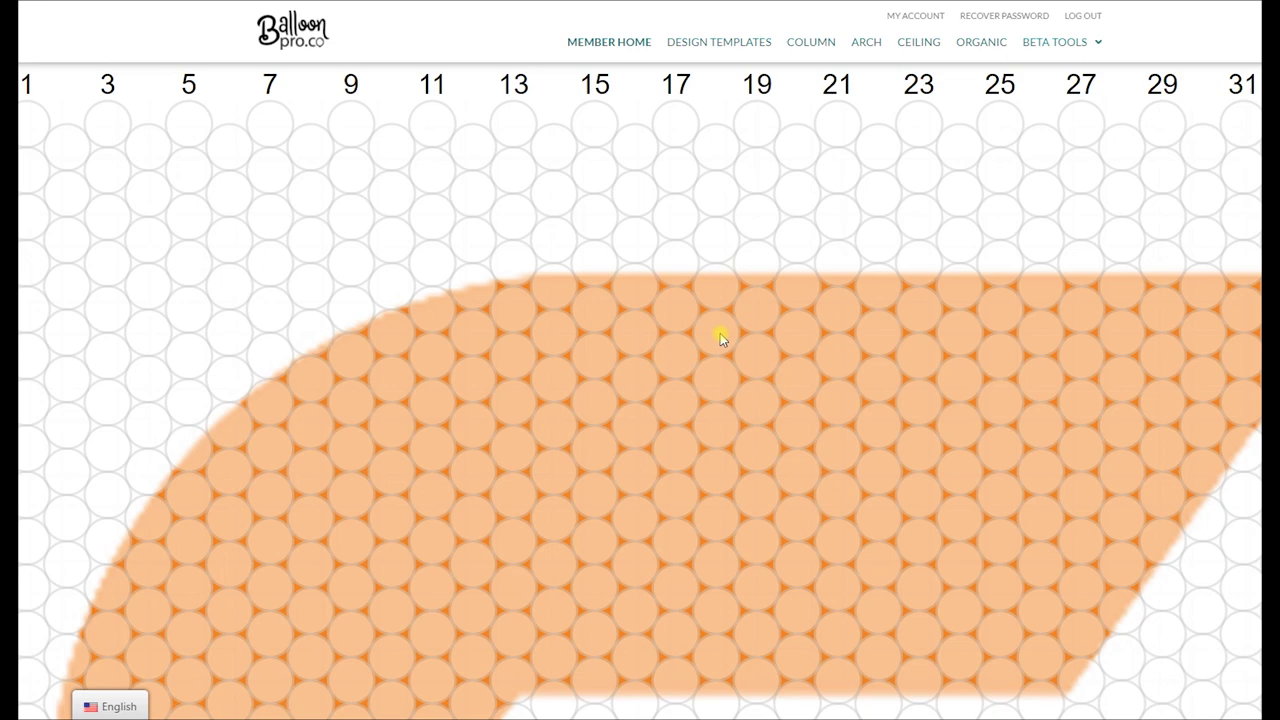
scroll(695, 319, down, 5)
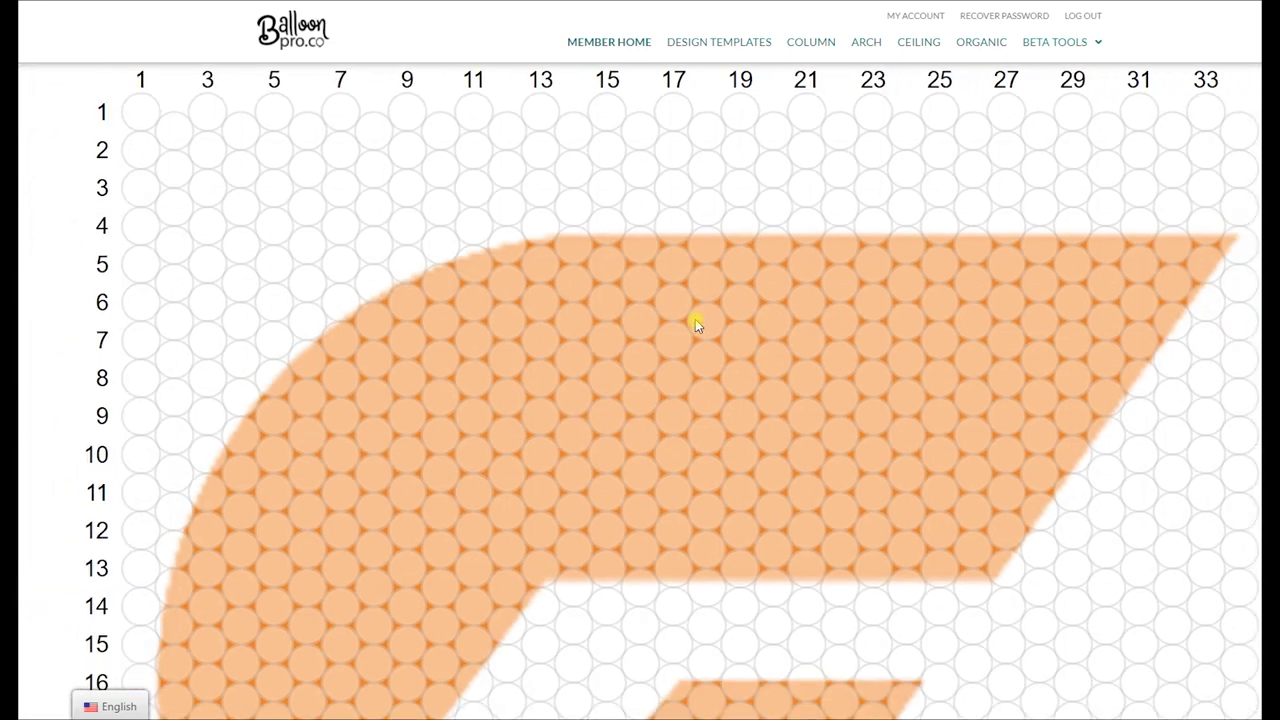
scroll(695, 319, down, 3)
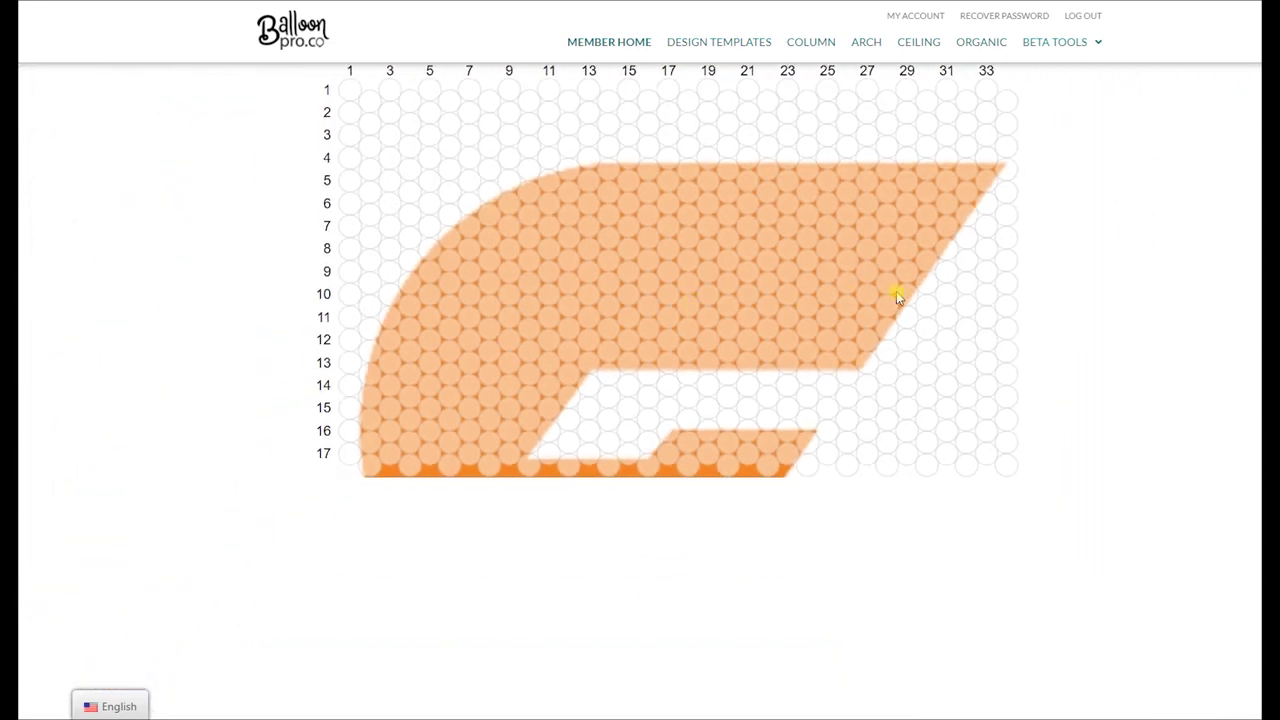
scroll(896, 291, up, 4)
scroll(743, 476, down, 3)
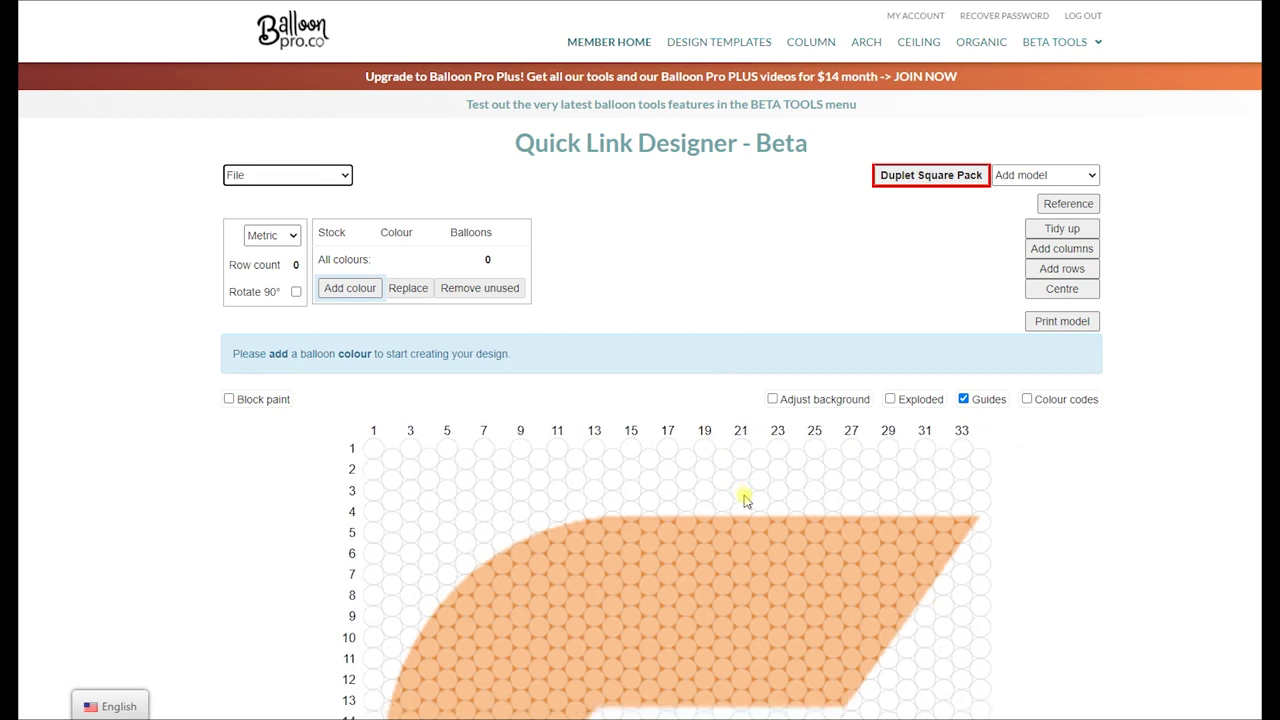
key(ctrl+minus)
key(ctrl+minus)
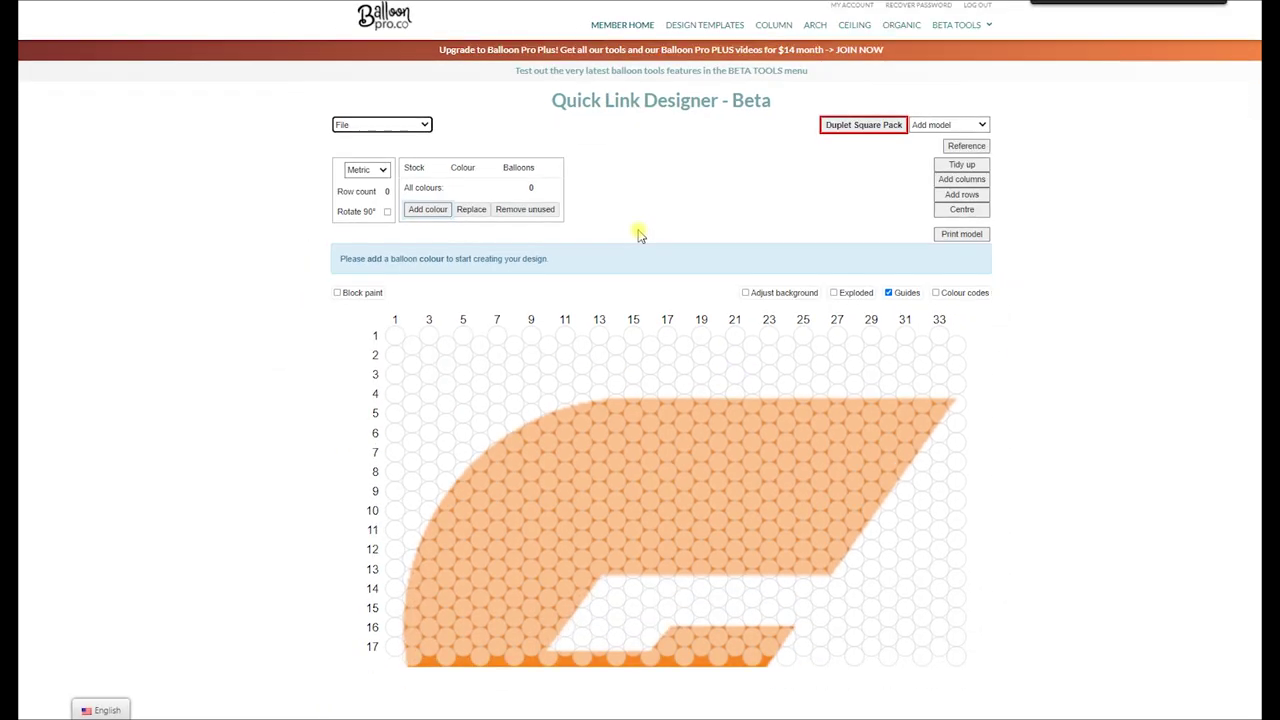
key(ctrl+plus)
key(ctrl+plus)
scroll(681, 541, down, 1)
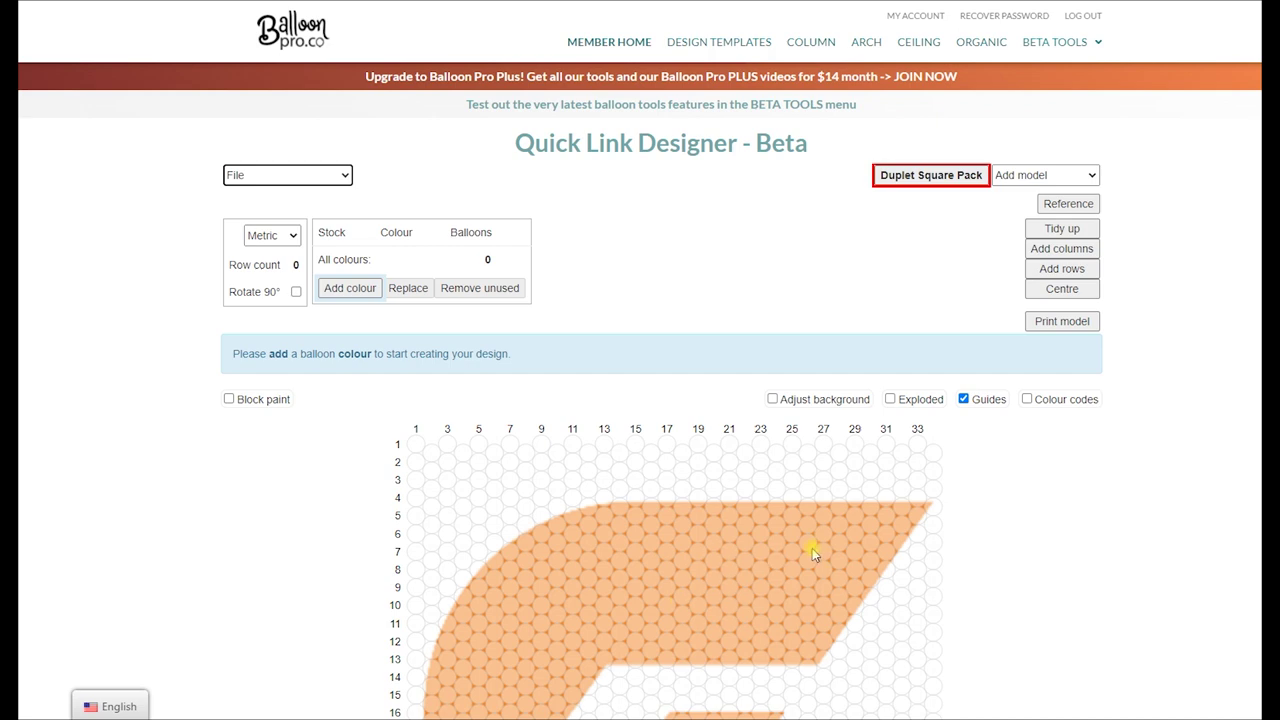
scroll(800, 548, down, 2)
scroll(790, 552, up, 1)
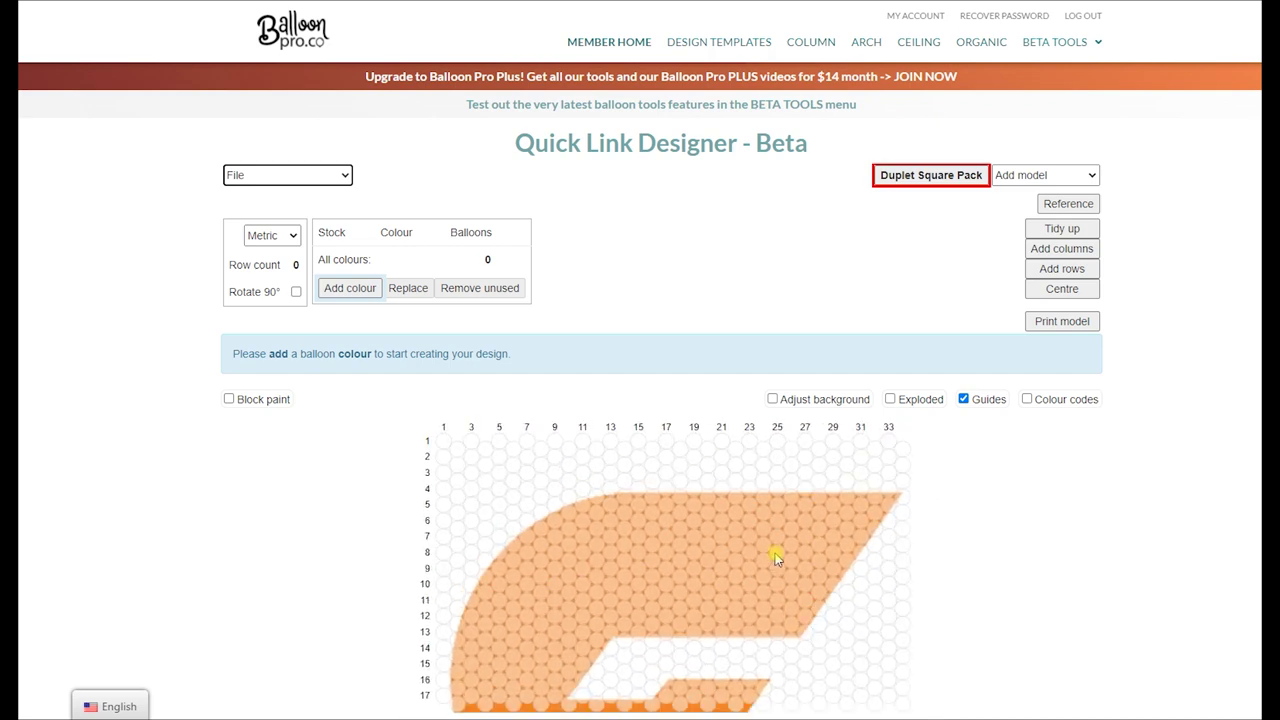
scroll(778, 557, up, 1)
scroll(1094, 522, down, 2)
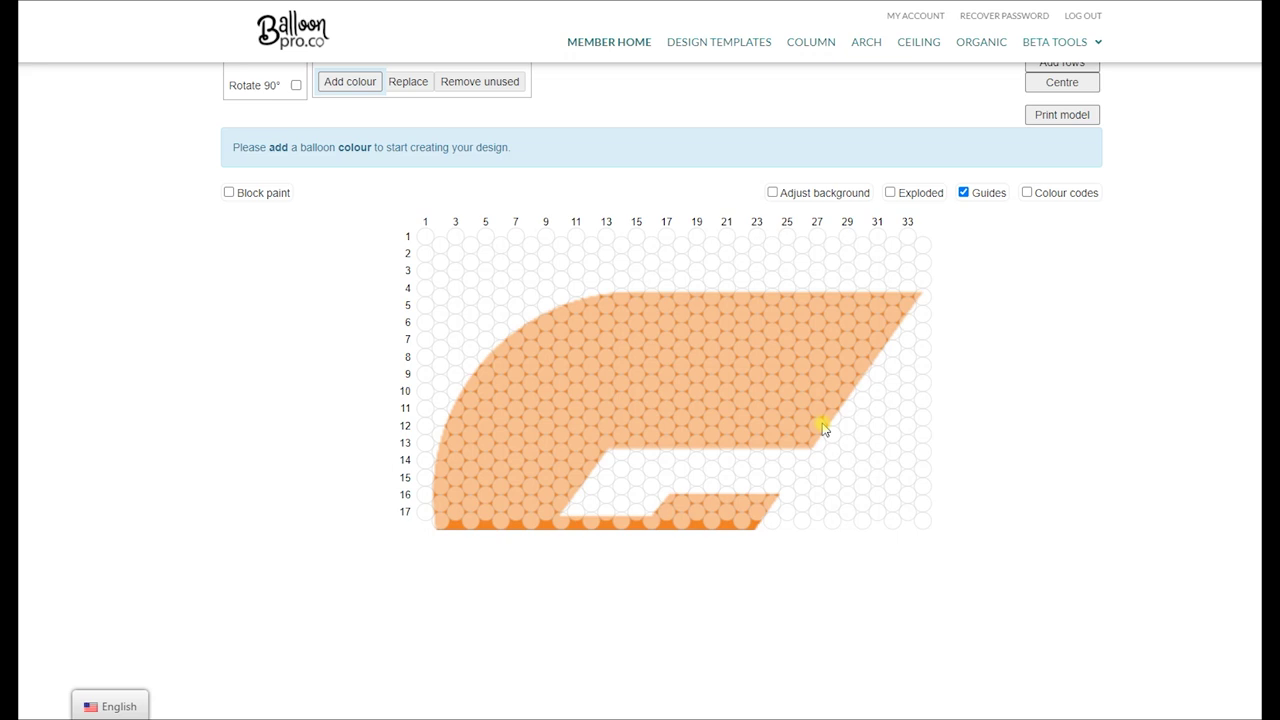
scroll(1048, 357, up, 1)
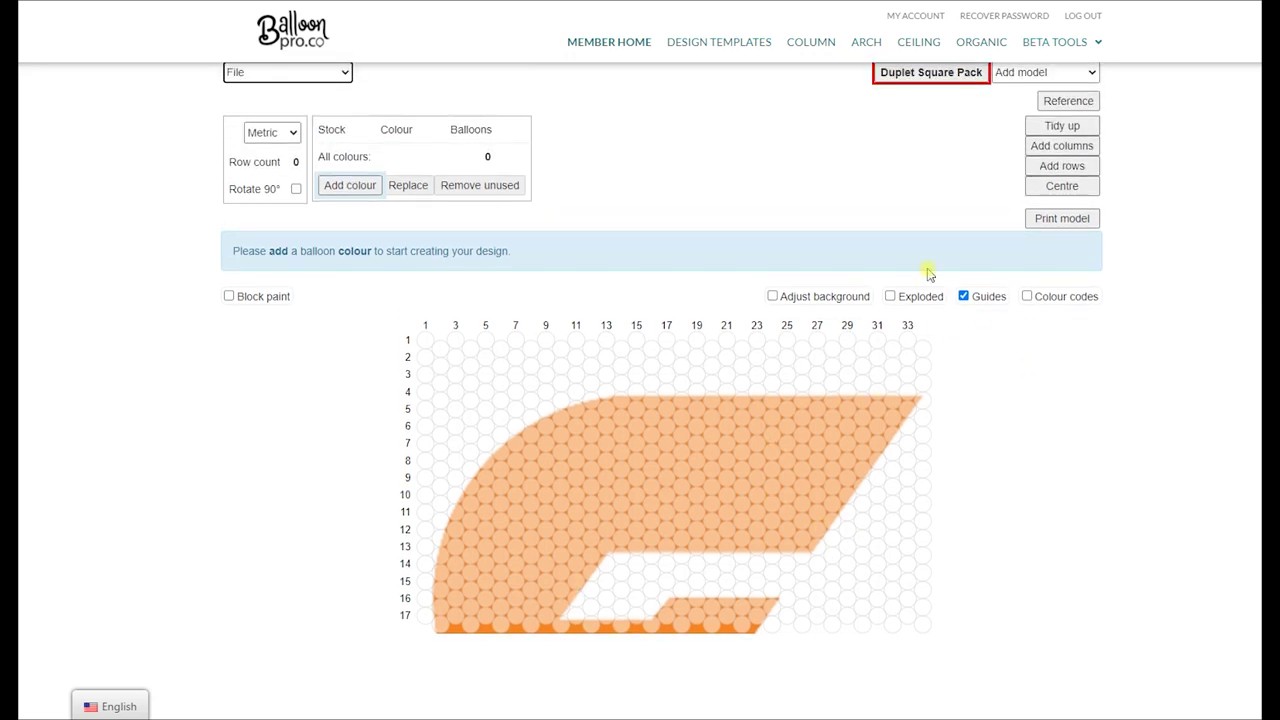
Step: Add rows to the balloon grid until it extends to row 25
click(1061, 166)
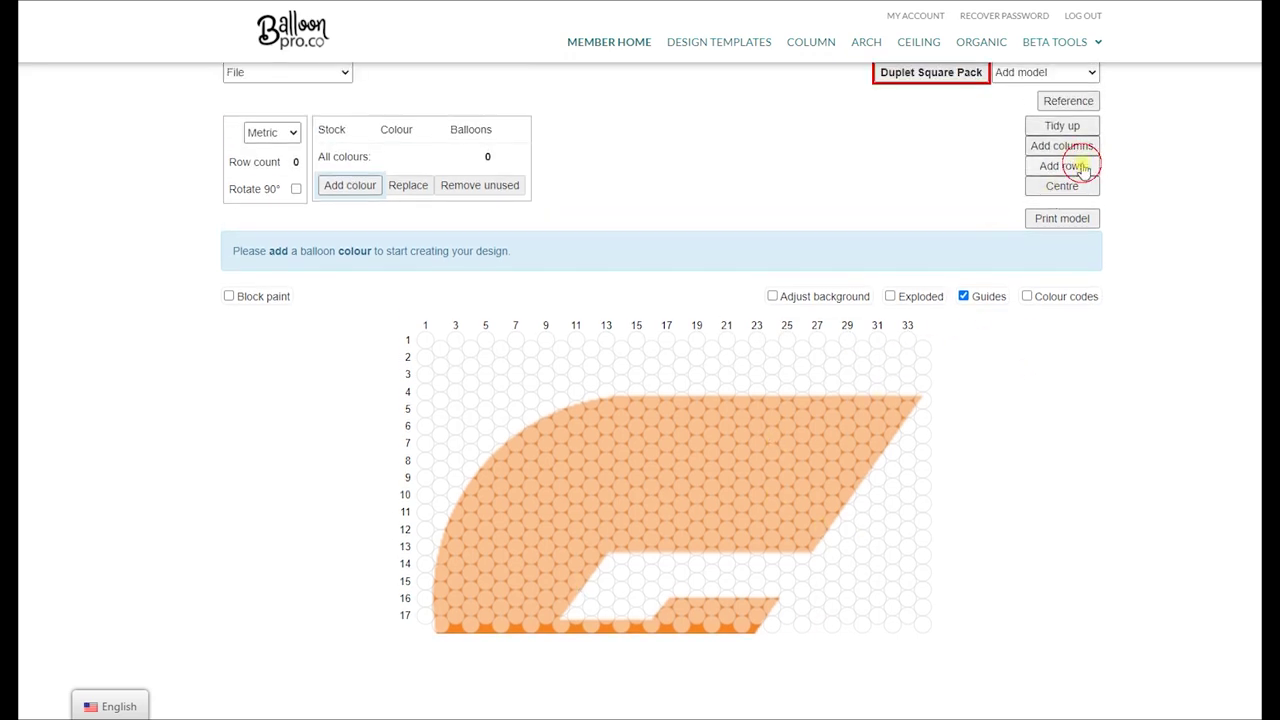
scroll(621, 531, down, 2)
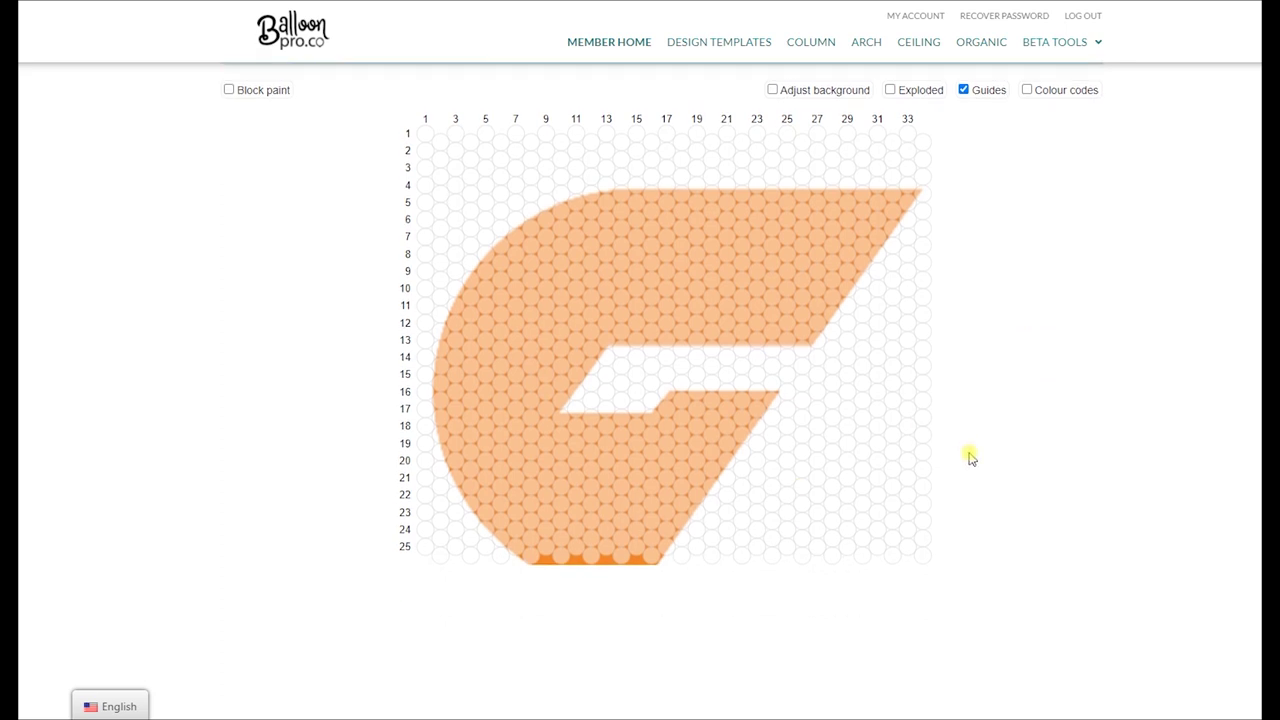
scroll(905, 370, up, 1)
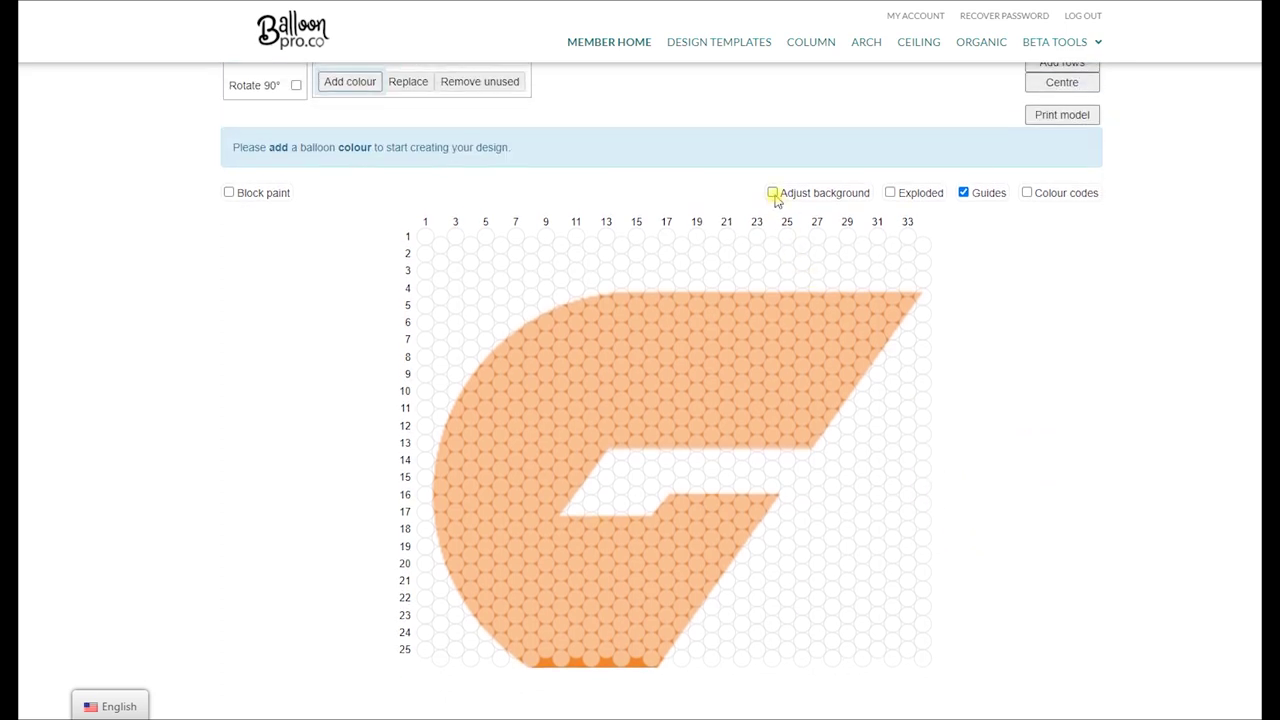
Step: Enable background adjustment, move the logo up to about row 2, and shrink it to about 14 rows high
click(773, 193)
drag(741, 374, 741, 333)
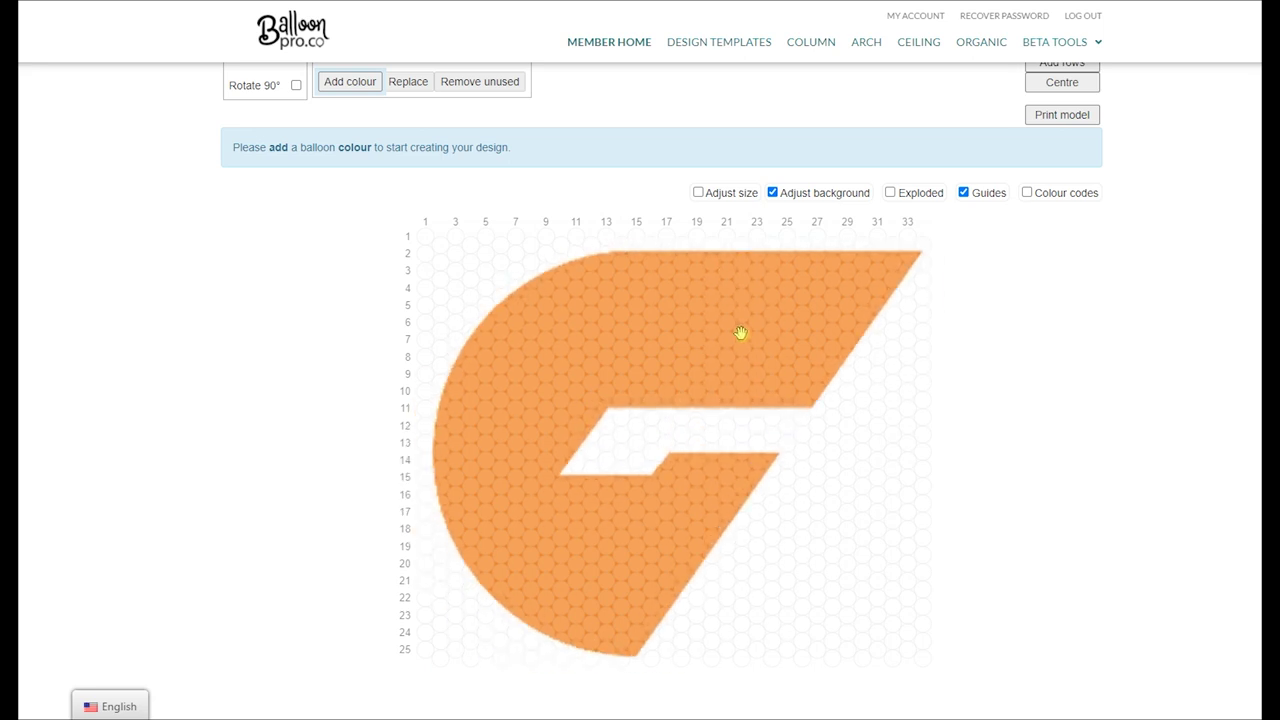
scroll(756, 343, down, 8)
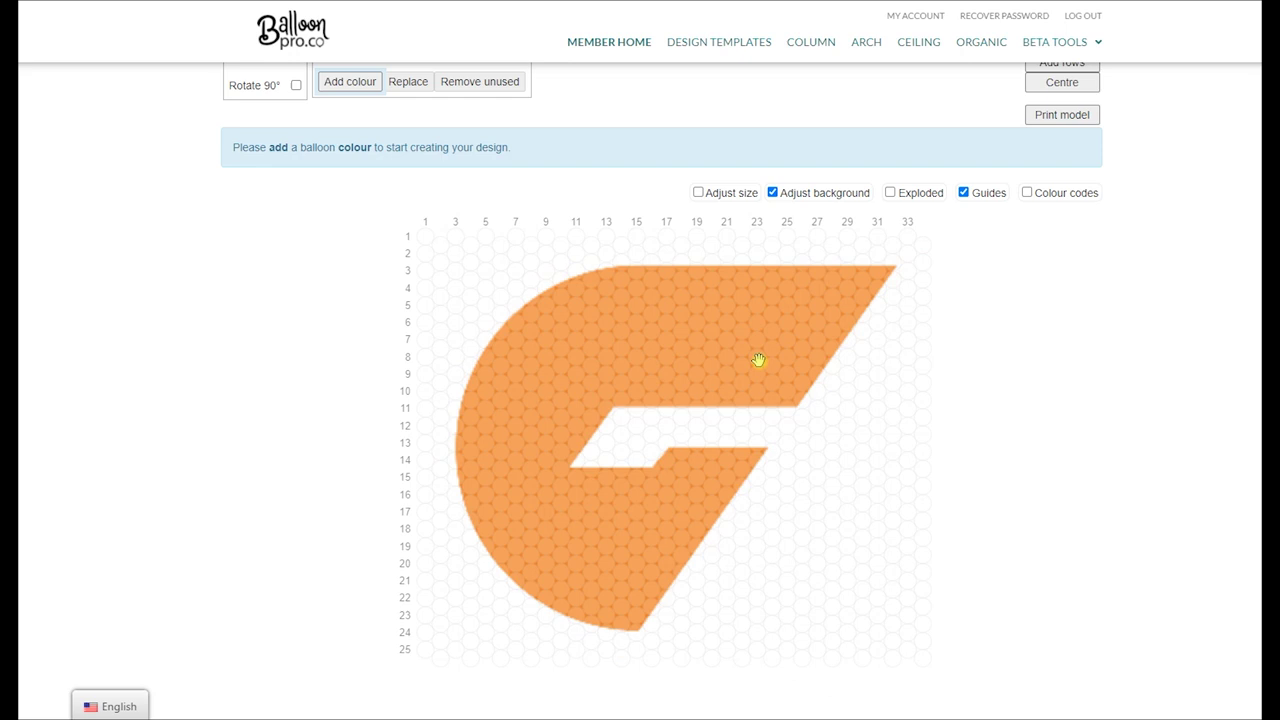
scroll(754, 379, up, 6)
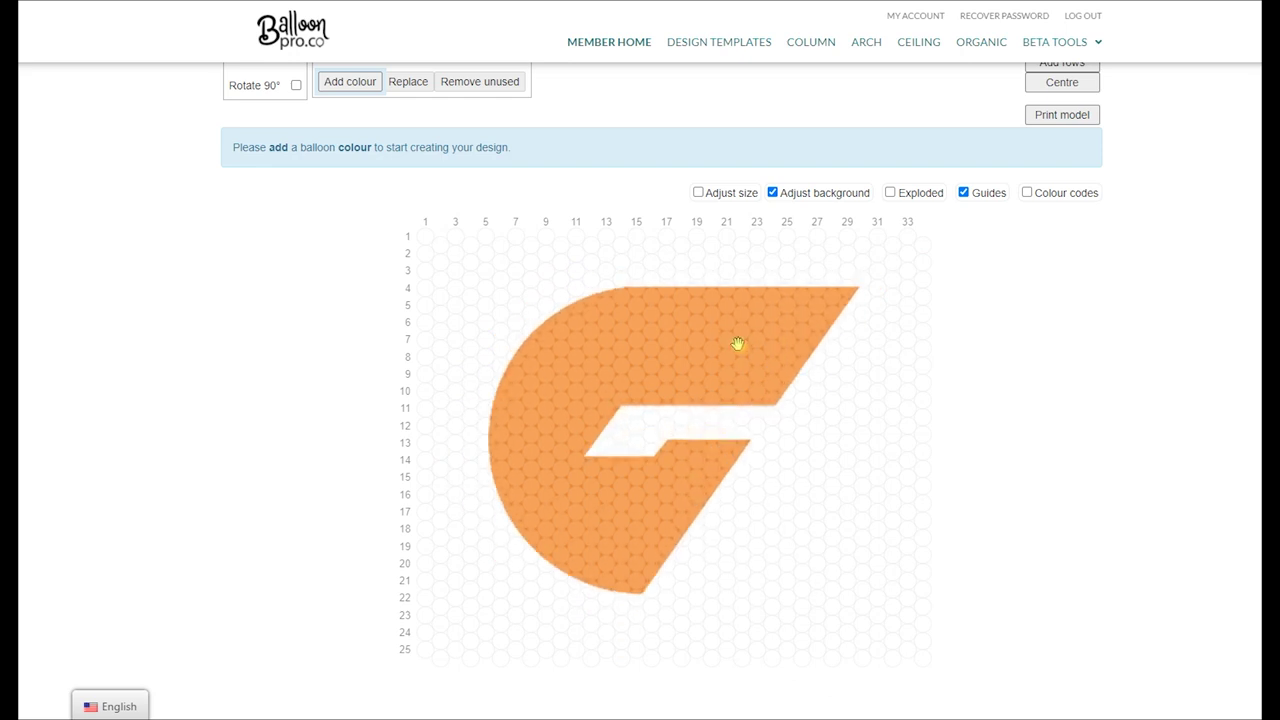
scroll(755, 376, down, 3)
scroll(755, 376, down, 2)
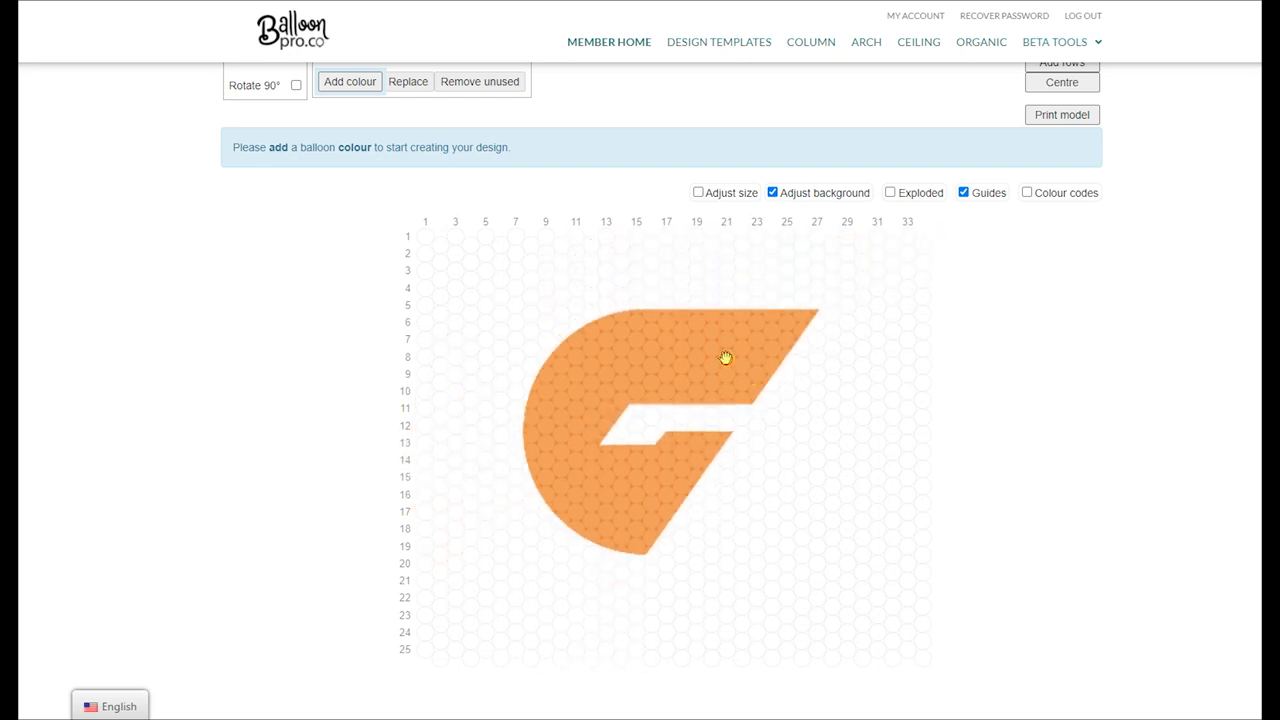
Step: Reposition the logo on the grid so it spans about rows 2 to 15 and columns 4 to 23
drag(723, 357, 655, 299)
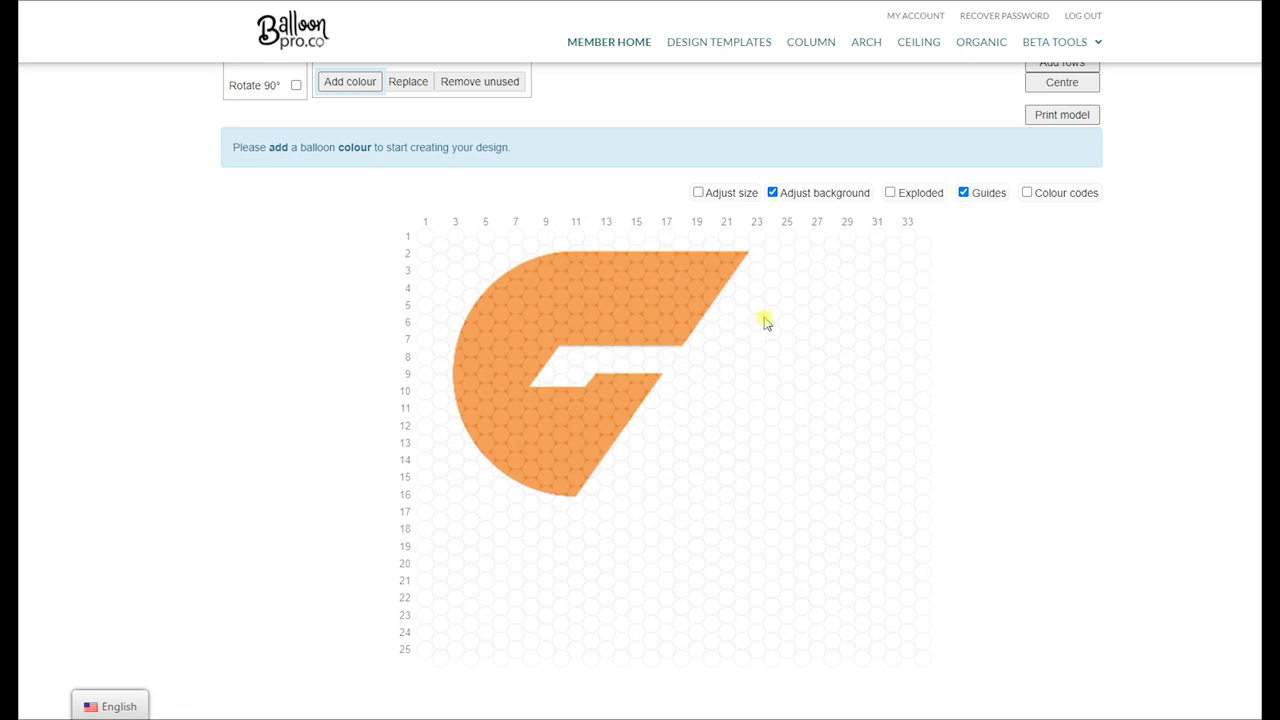
mouse_move(603, 308)
mouse_down()
mouse_move(637, 303)
mouse_move(621, 305)
mouse_up()
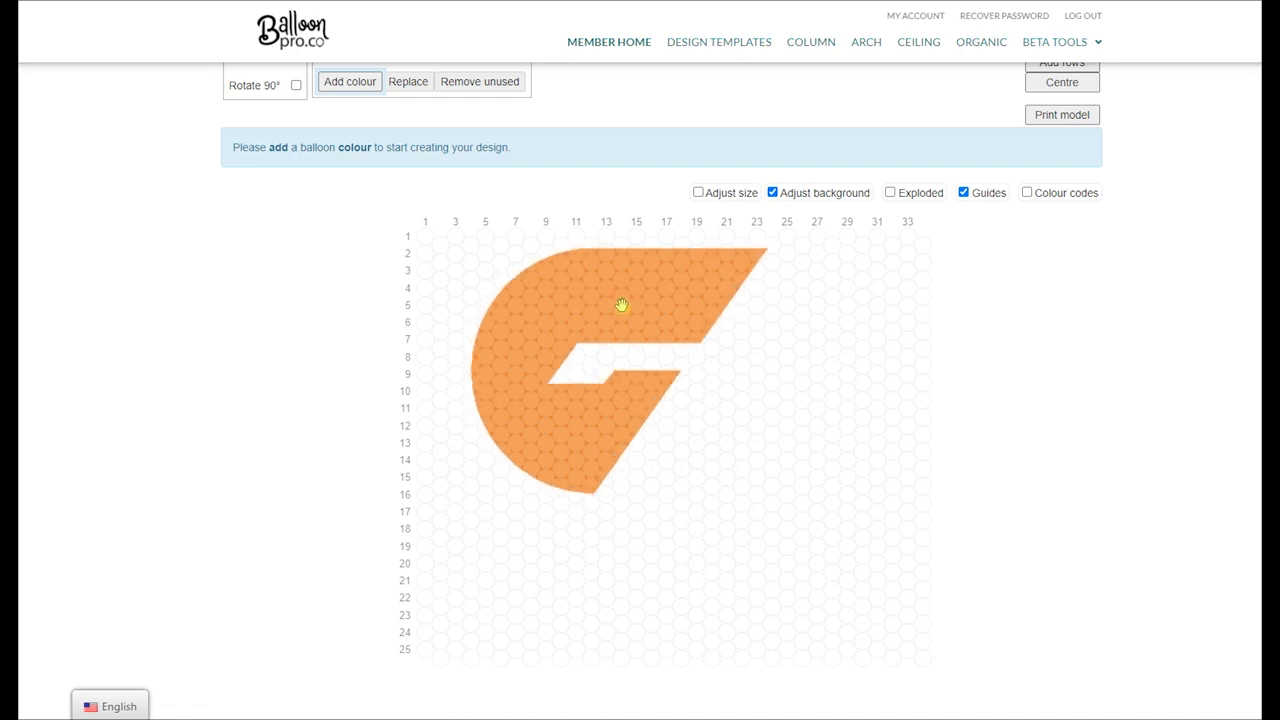
scroll(1100, 334, up, 1)
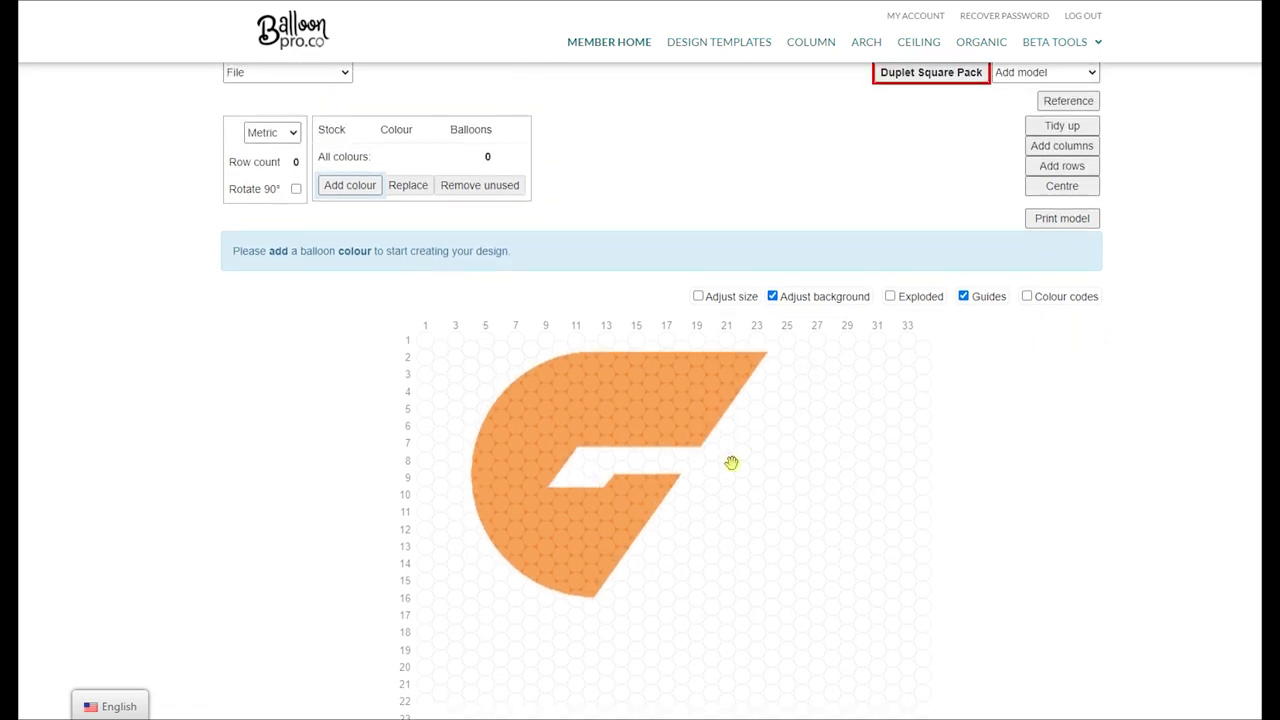
scroll(731, 462, up, 2)
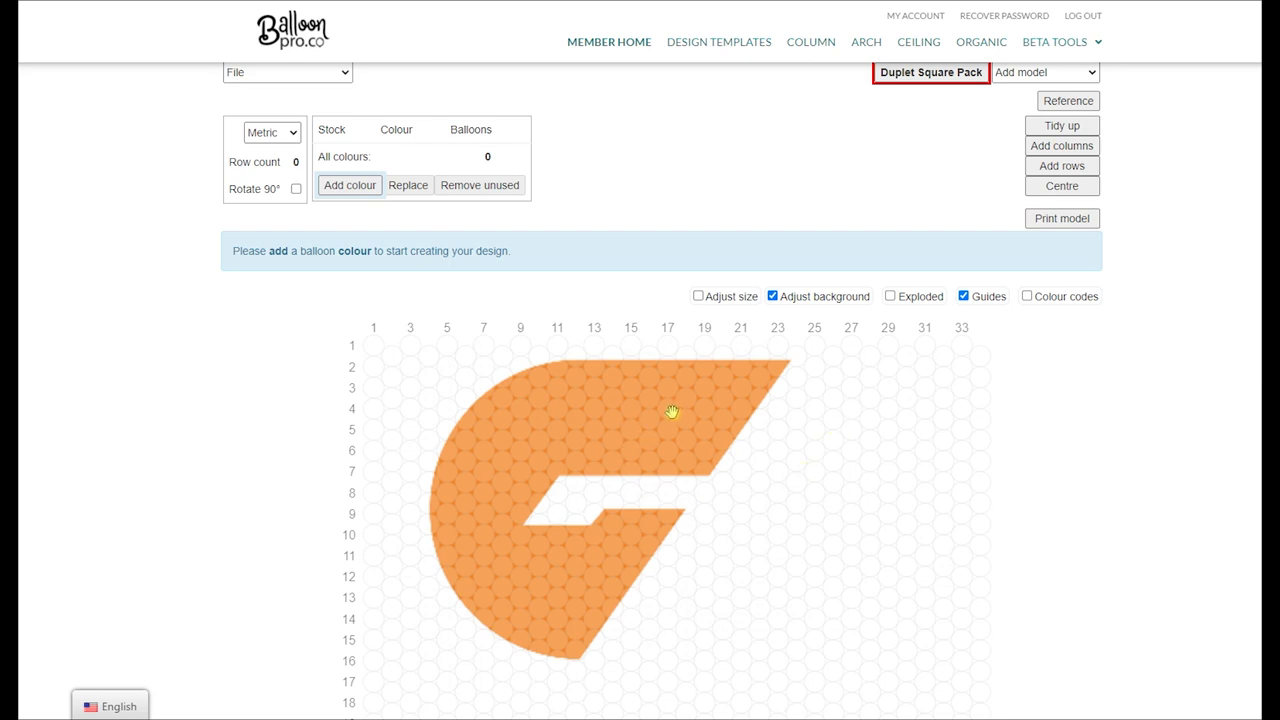
drag(672, 412, 667, 405)
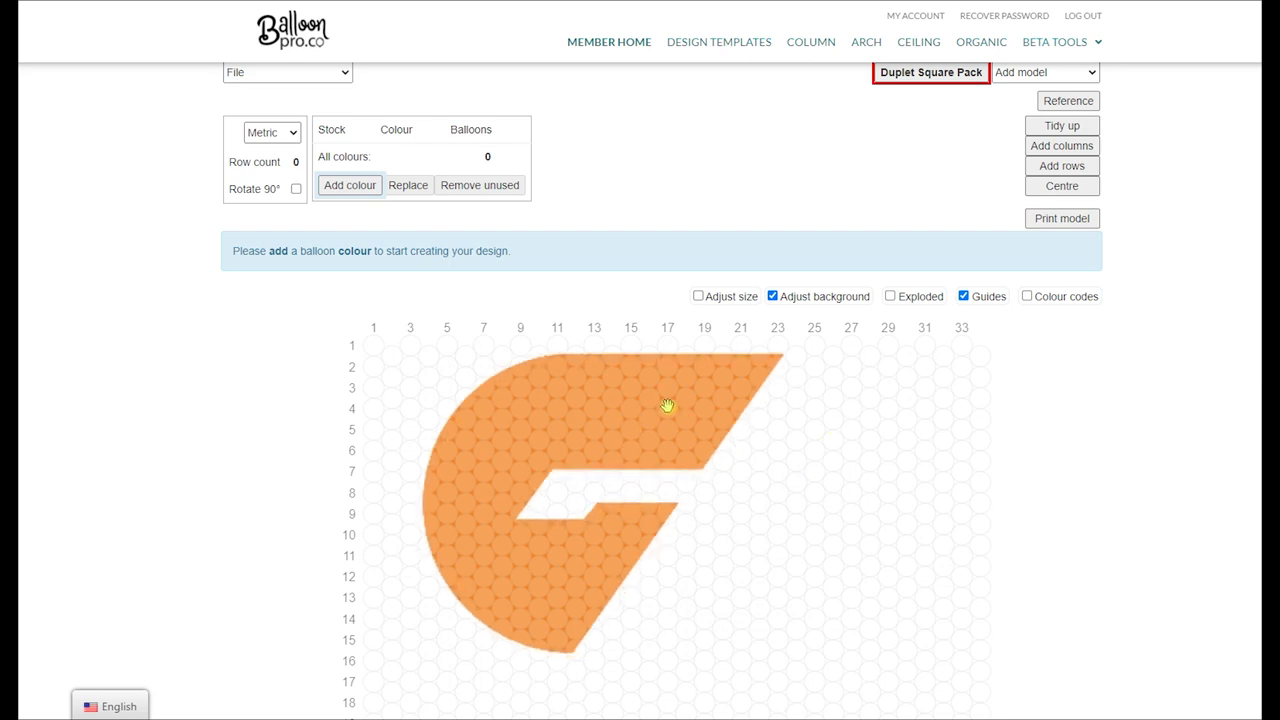
Step: Try the 90° rotation of the balloon grid, and restore the original orientation
click(296, 190)
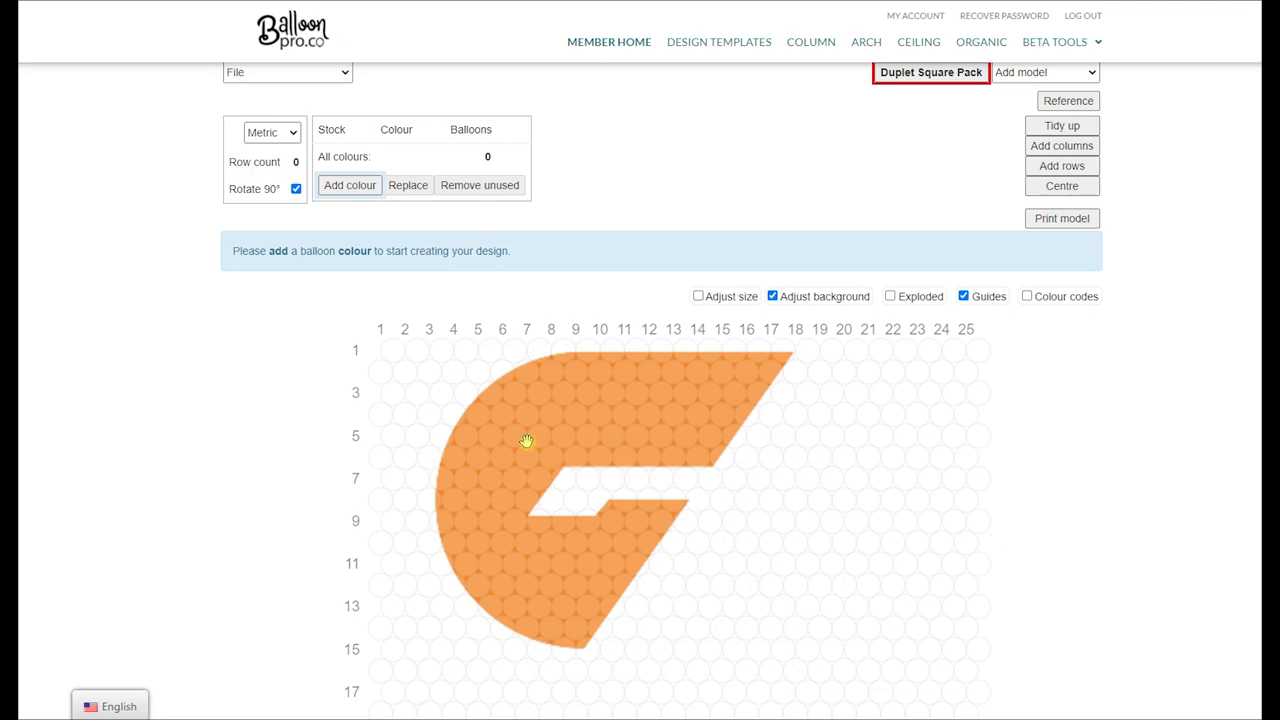
click(296, 190)
Step: Add Standard Red to the balloon colours, and turn off background adjustment
click(350, 185)
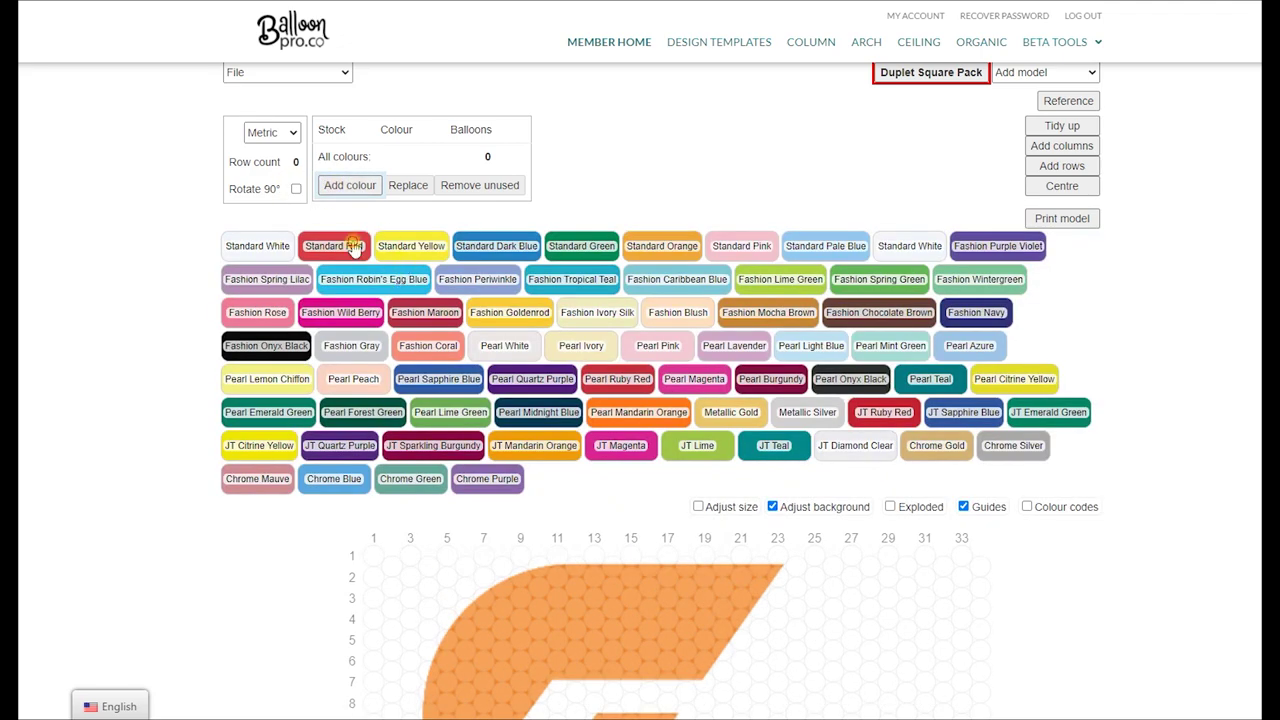
click(348, 246)
click(799, 260)
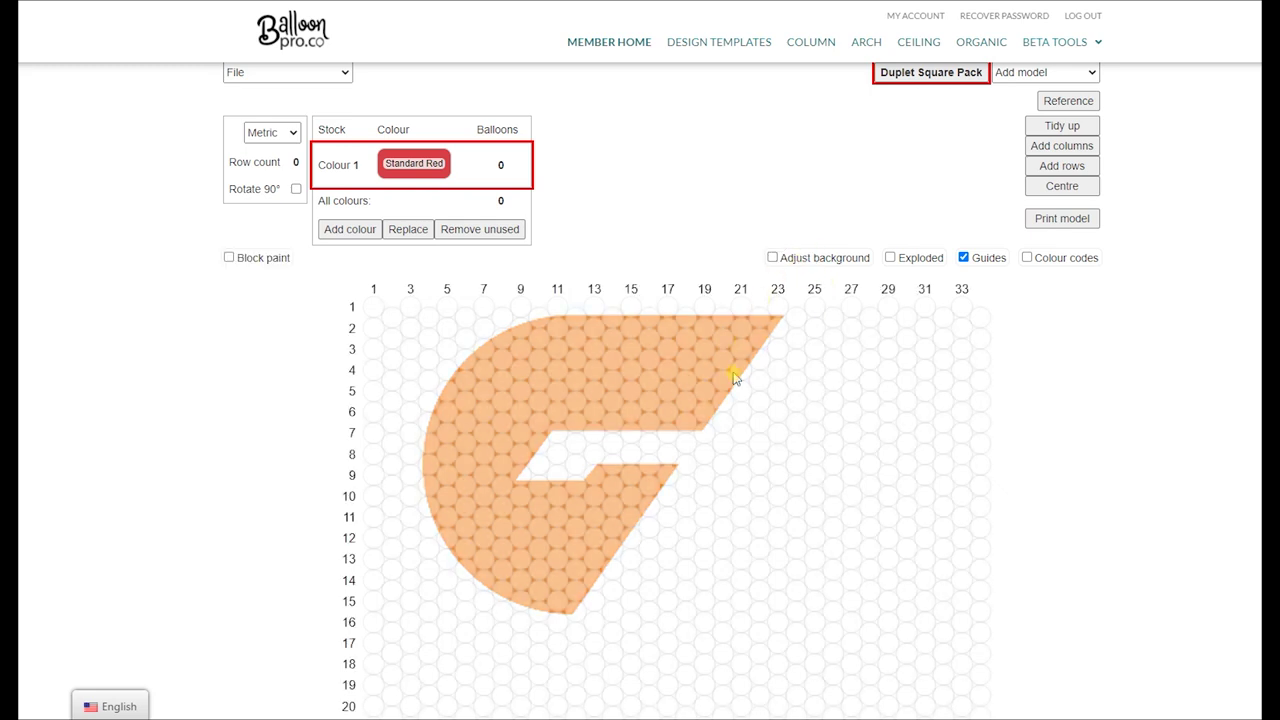
Step: Try painting Standard Red balloons freehand on the grid in both the normal and the 90° rotated orientation
mouse_move(613, 396)
mouse_down()
mouse_move(668, 436)
mouse_move(752, 376)
mouse_up()
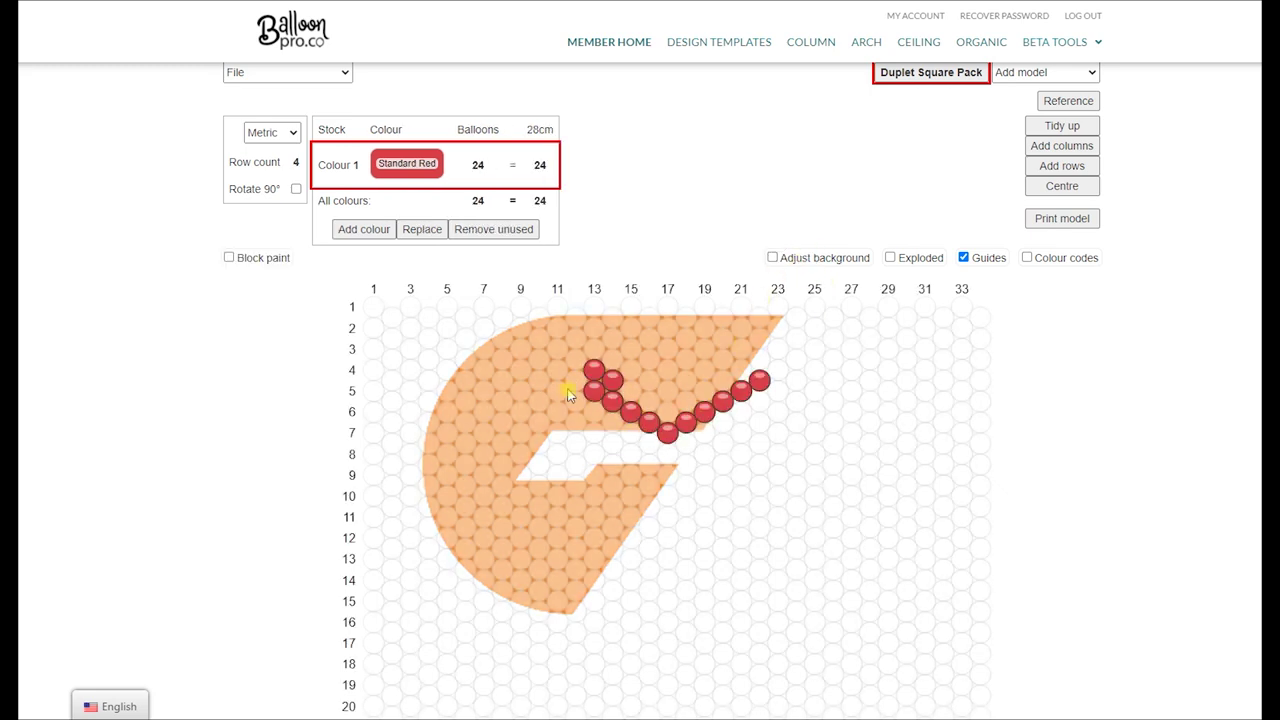
mouse_move(577, 388)
mouse_down()
mouse_move(766, 390)
mouse_move(694, 378)
mouse_move(745, 368)
mouse_move(556, 368)
mouse_move(783, 369)
mouse_move(795, 358)
mouse_move(680, 423)
mouse_move(640, 397)
mouse_move(690, 402)
mouse_move(703, 346)
mouse_move(777, 349)
mouse_move(680, 423)
mouse_move(518, 288)
mouse_up()
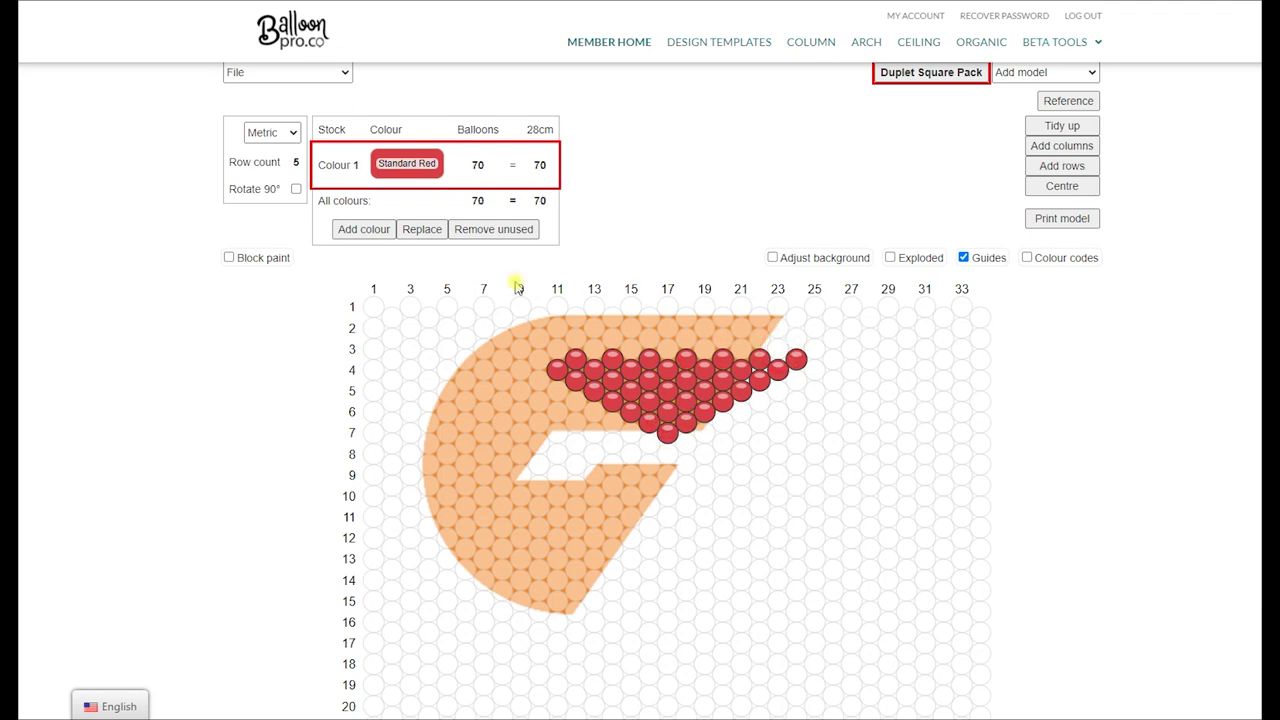
click(296, 189)
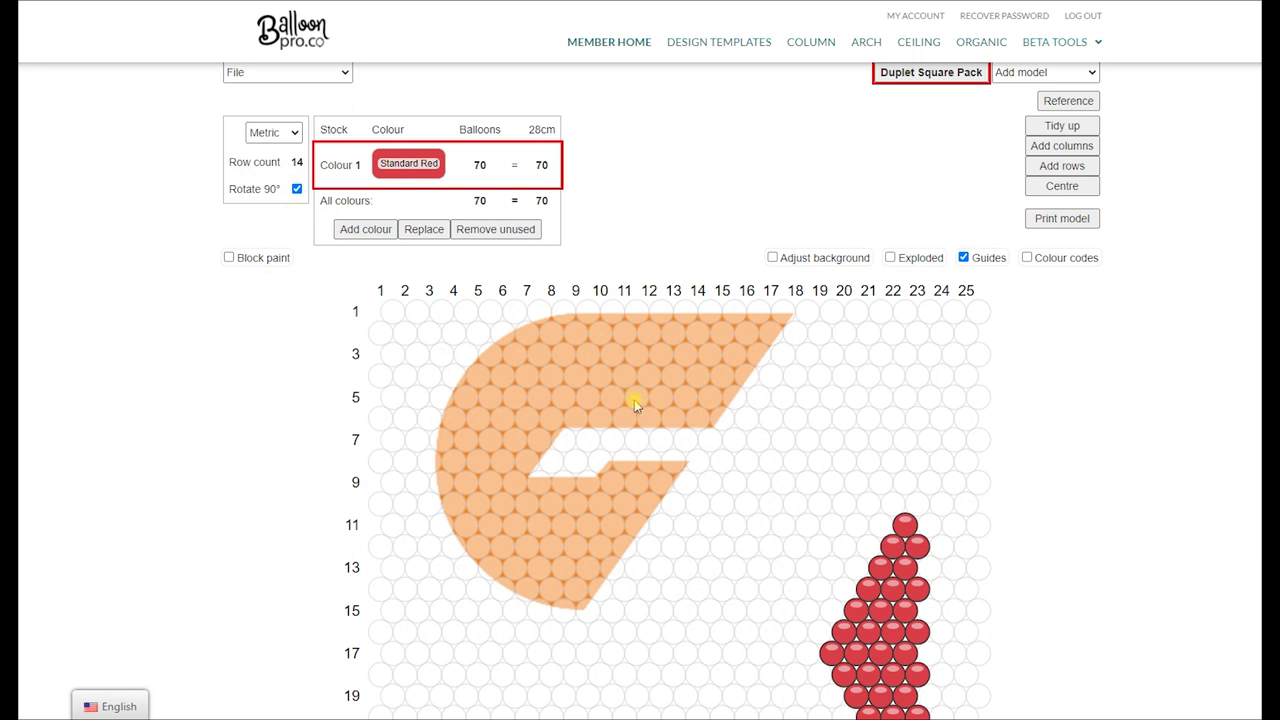
mouse_move(740, 406)
mouse_down()
mouse_move(771, 464)
mouse_move(808, 399)
mouse_move(740, 398)
mouse_up()
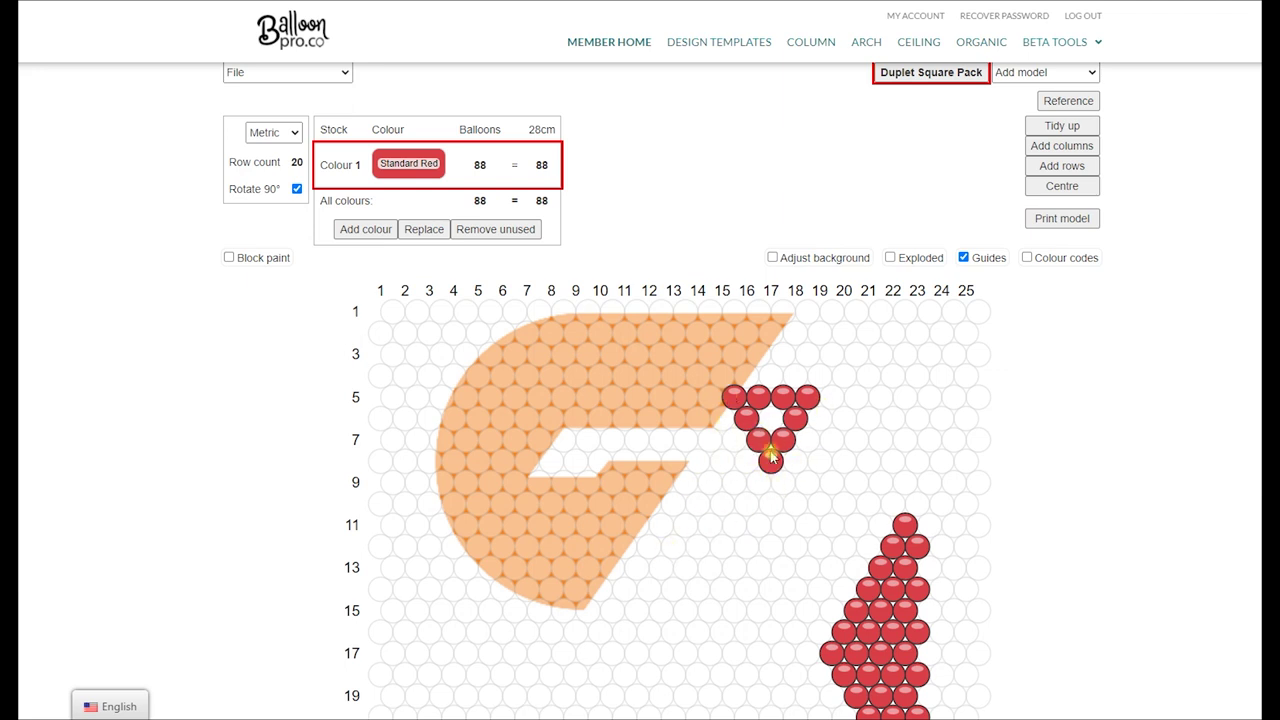
click(296, 189)
mouse_move(783, 474)
mouse_down()
mouse_move(722, 486)
mouse_move(774, 514)
mouse_move(778, 476)
mouse_move(778, 496)
mouse_up()
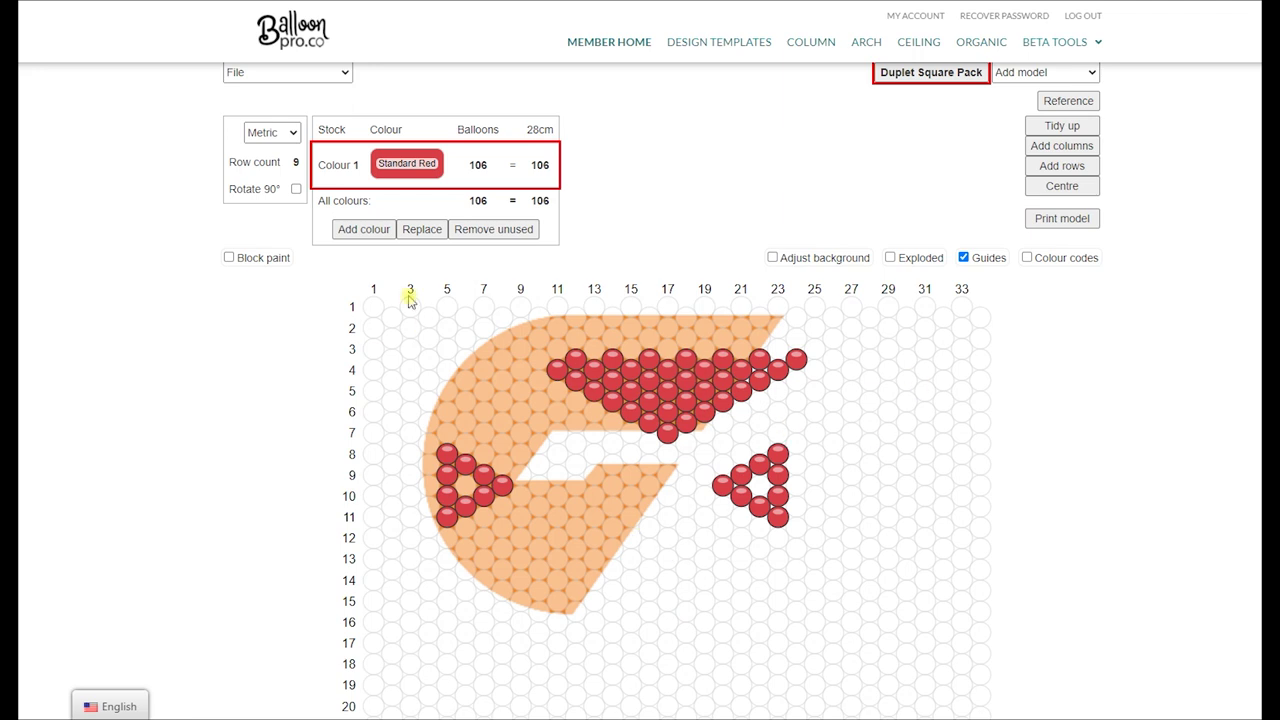
Step: Clear all the red balloons with one block paint area, turn block paint off, and rotate the grid 90°
click(272, 260)
drag(450, 518, 800, 363)
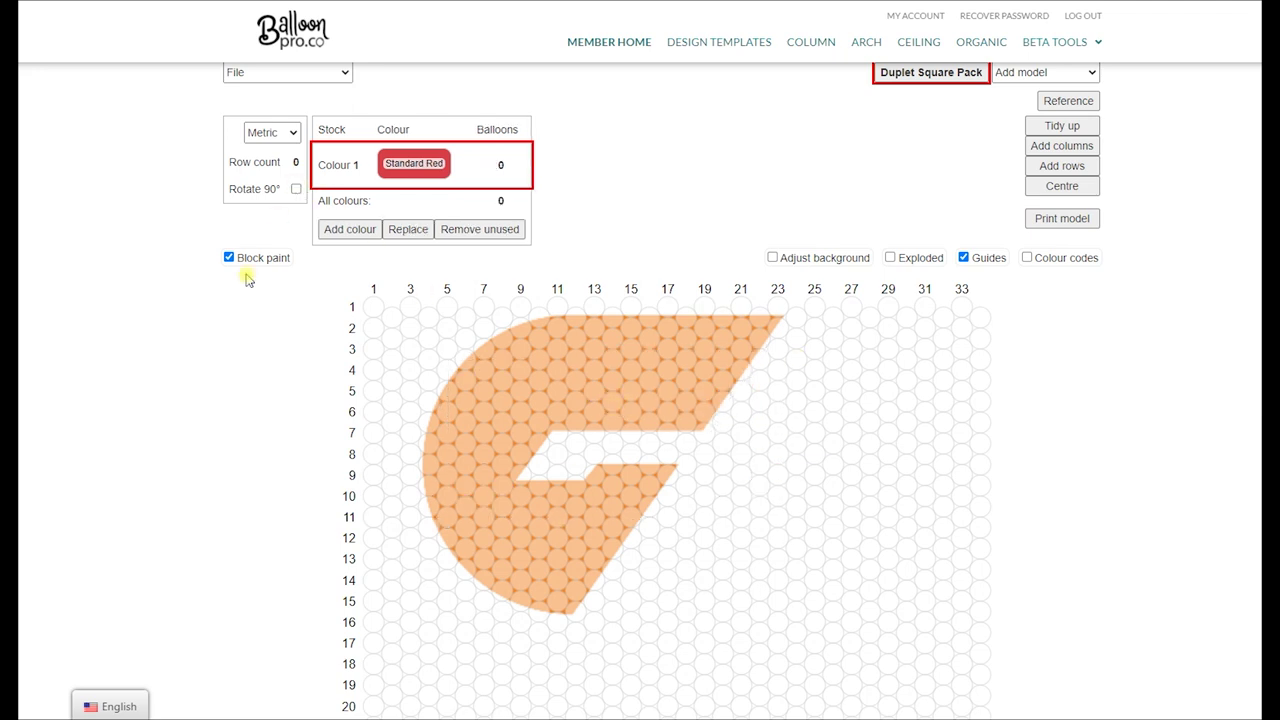
click(229, 257)
click(296, 189)
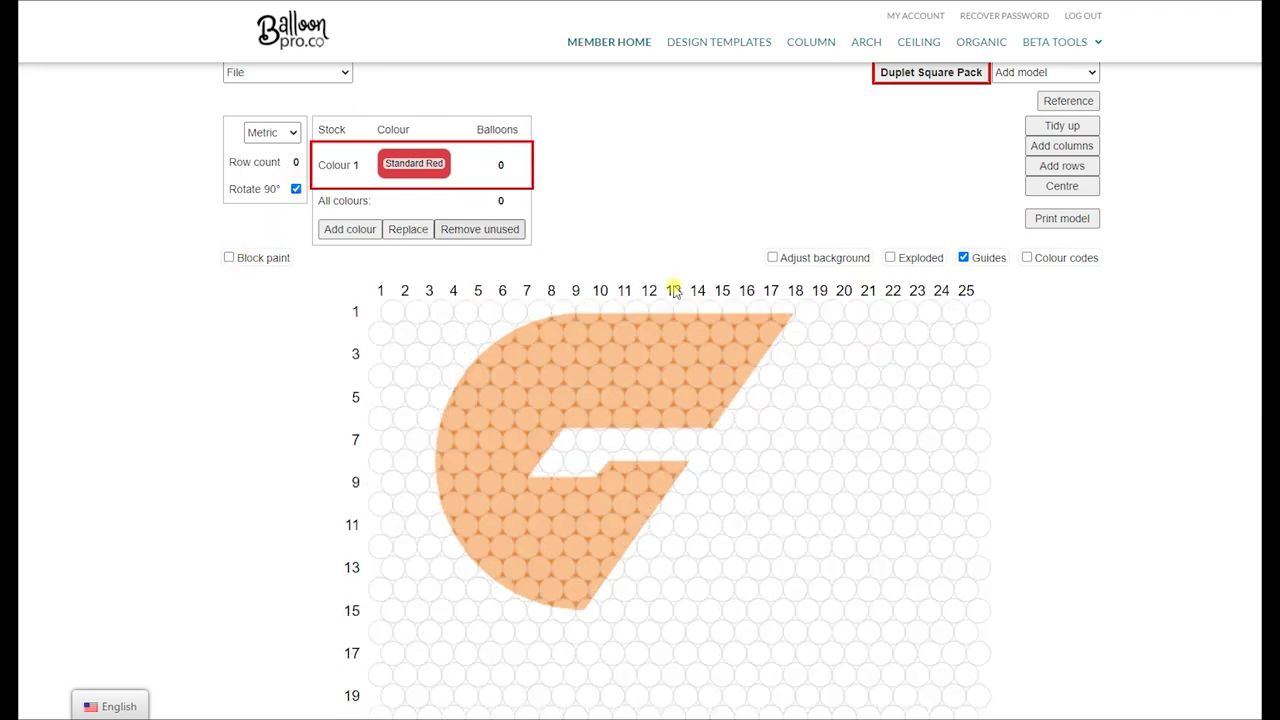
Step: Enable background adjustment, then enlarge and move the logo to span about rows 2 to 17 and columns 2 to 18, keeping the 90° rotation
click(838, 257)
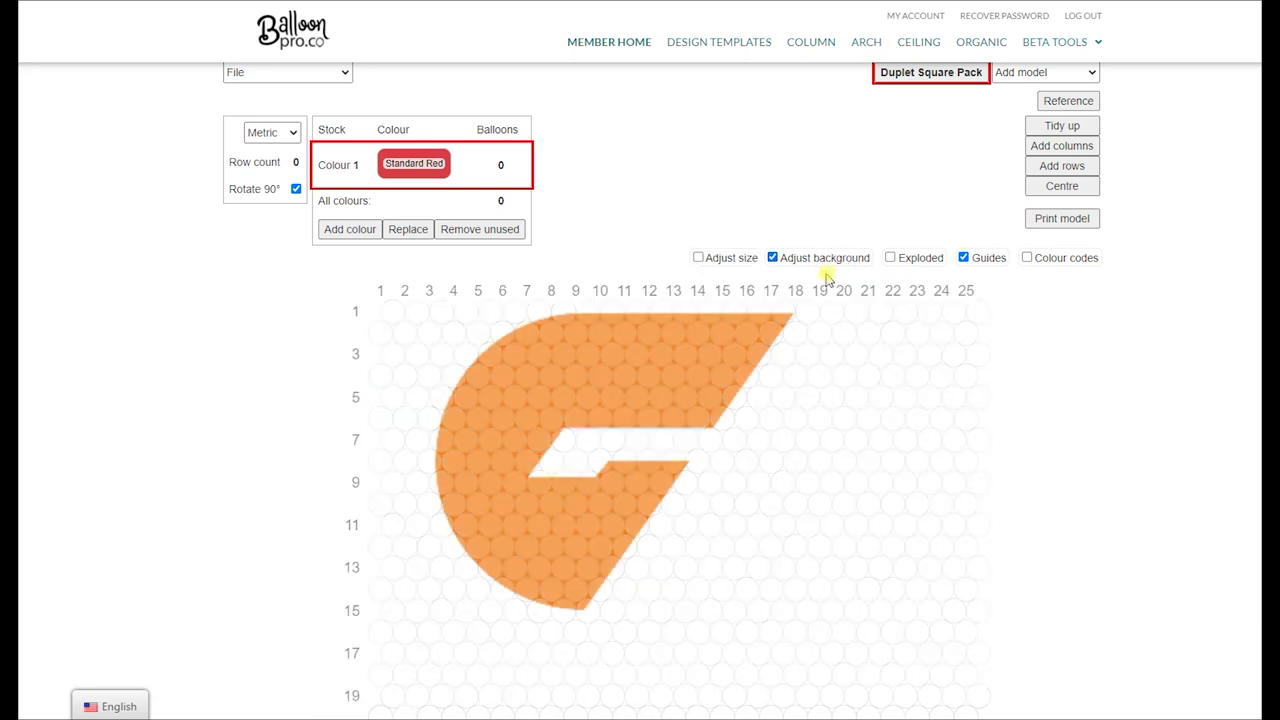
drag(732, 374, 742, 345)
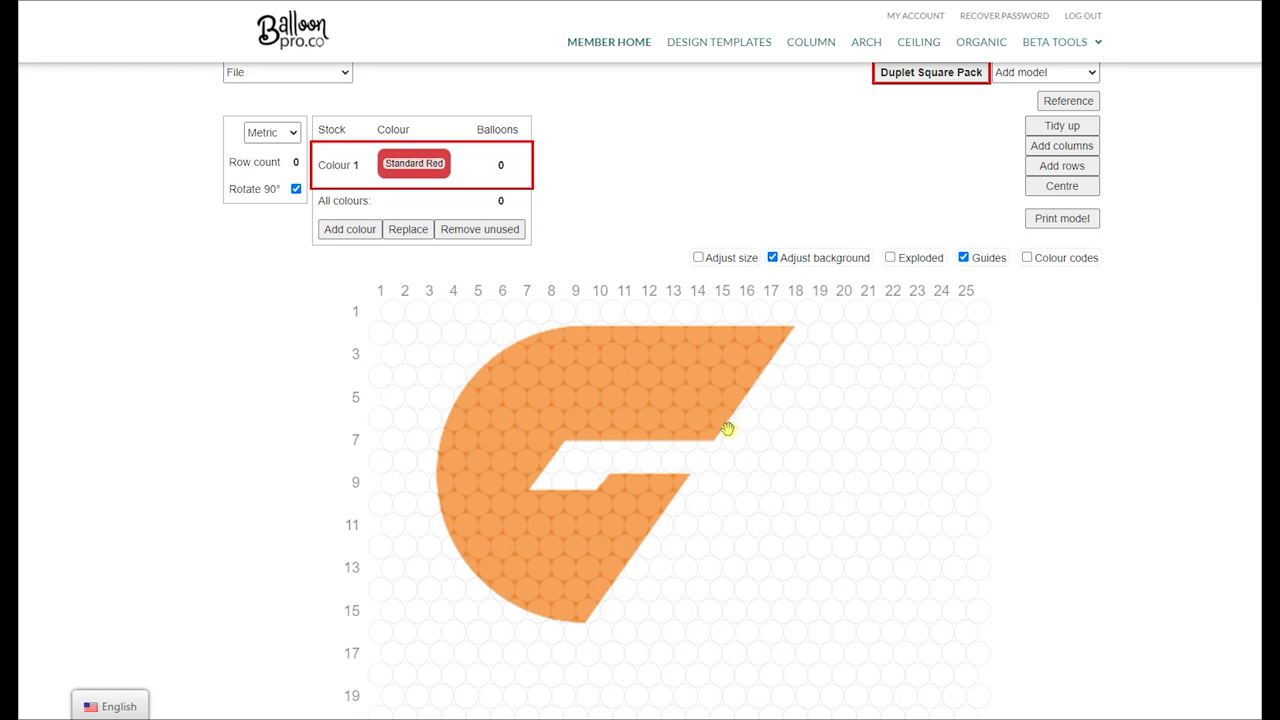
click(296, 189)
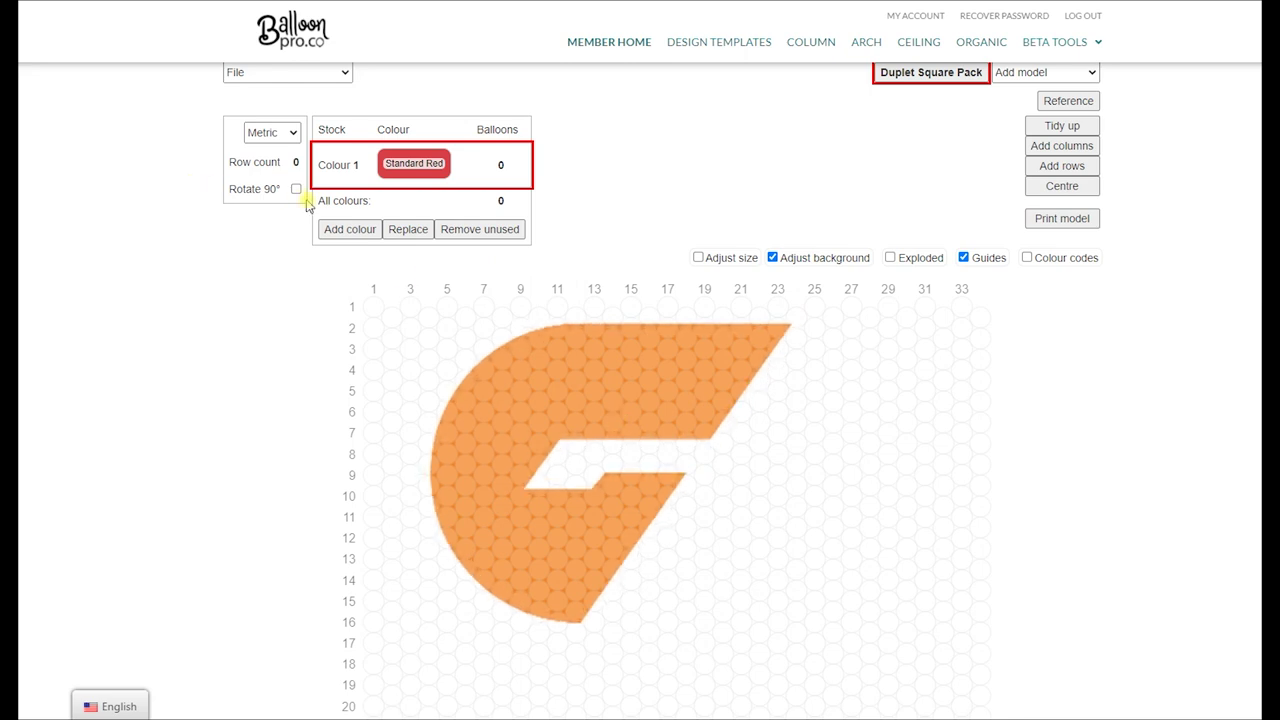
click(296, 190)
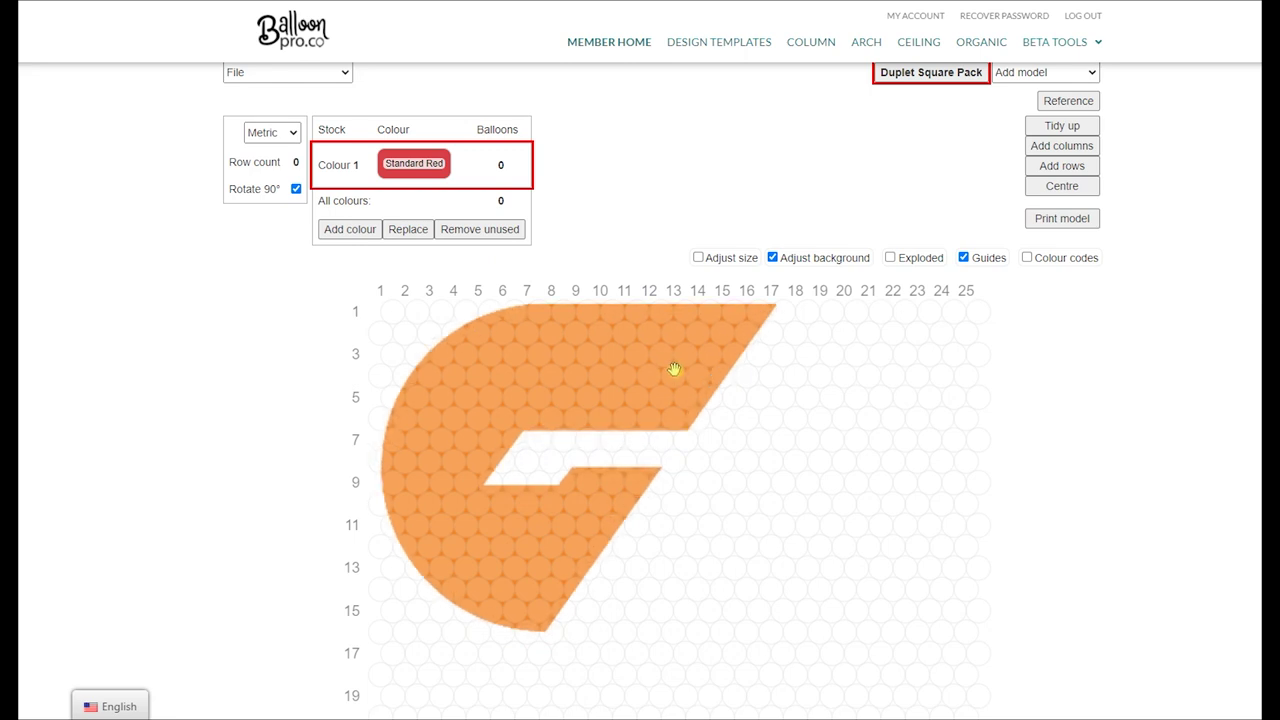
drag(686, 374, 725, 408)
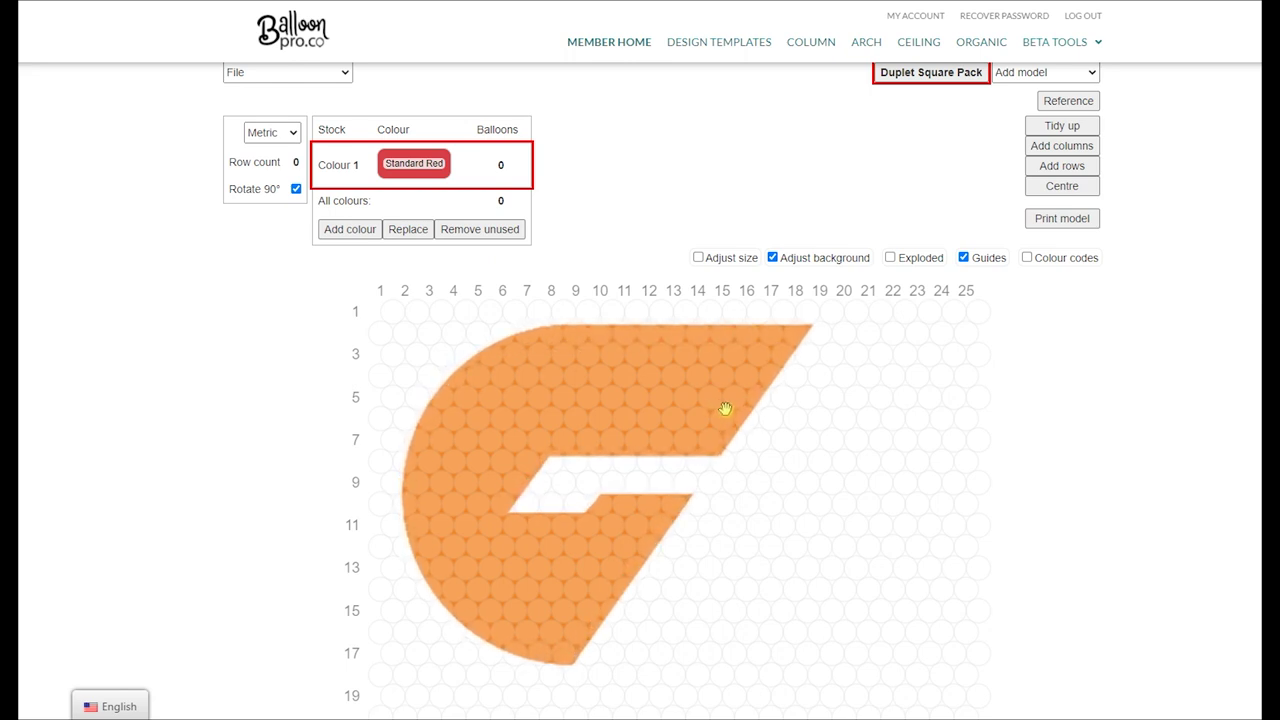
Step: Add Standard Orange as the second balloon colour, and turn off background adjustment
click(372, 228)
click(674, 263)
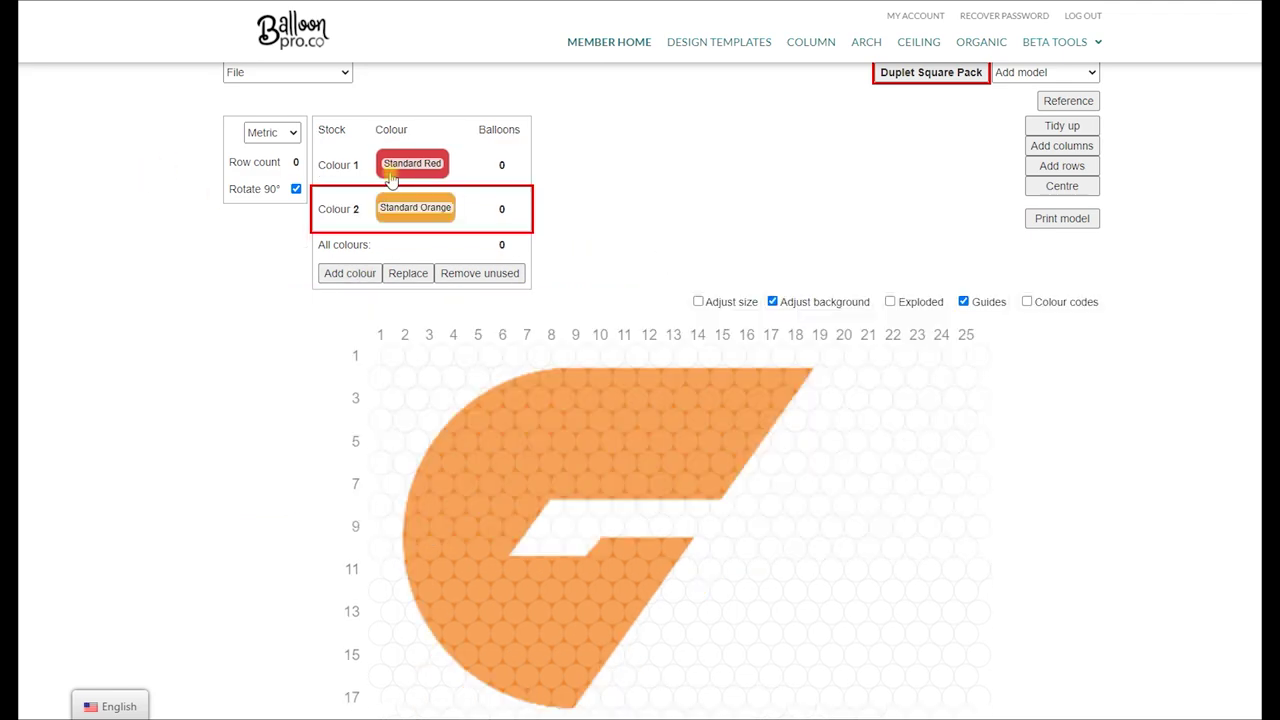
click(802, 303)
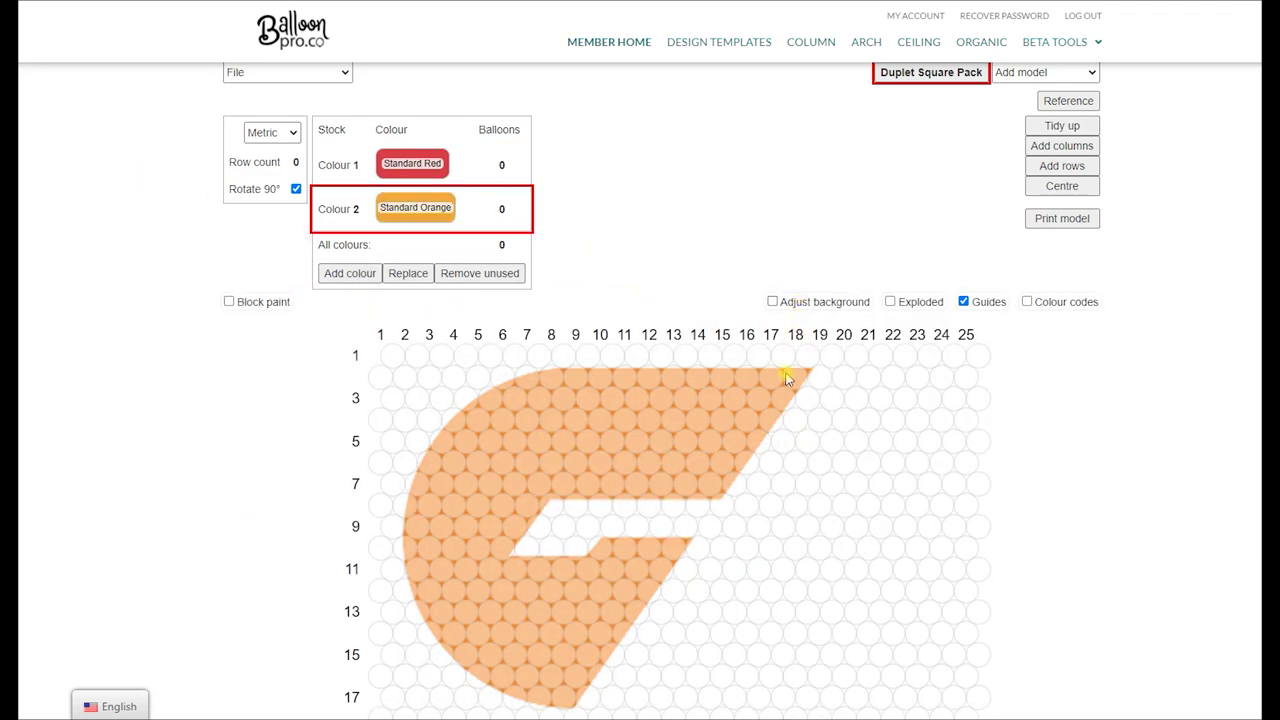
Step: Outline the logo's slanted edges and inner cutout with Standard Orange balloons
mouse_move(799, 378)
mouse_down()
mouse_move(734, 486)
mouse_move(794, 376)
mouse_move(768, 392)
mouse_up()
drag(743, 453, 714, 482)
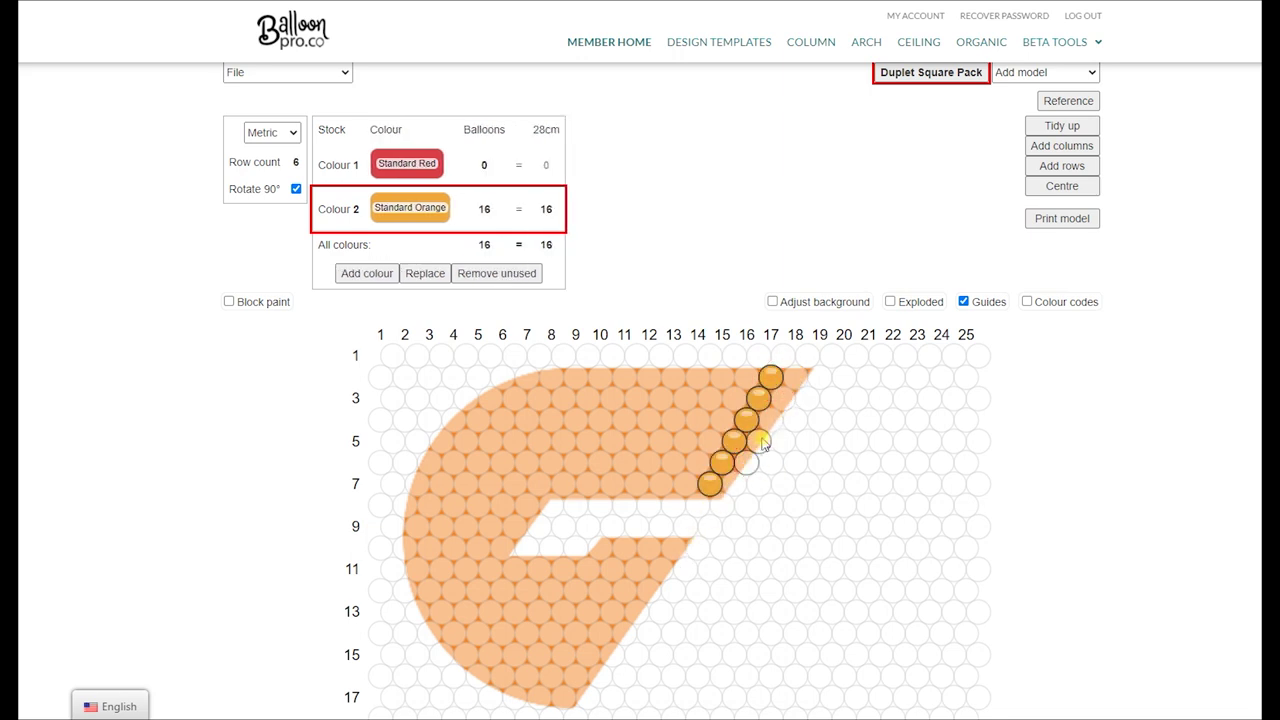
drag(669, 557, 592, 688)
drag(650, 560, 614, 550)
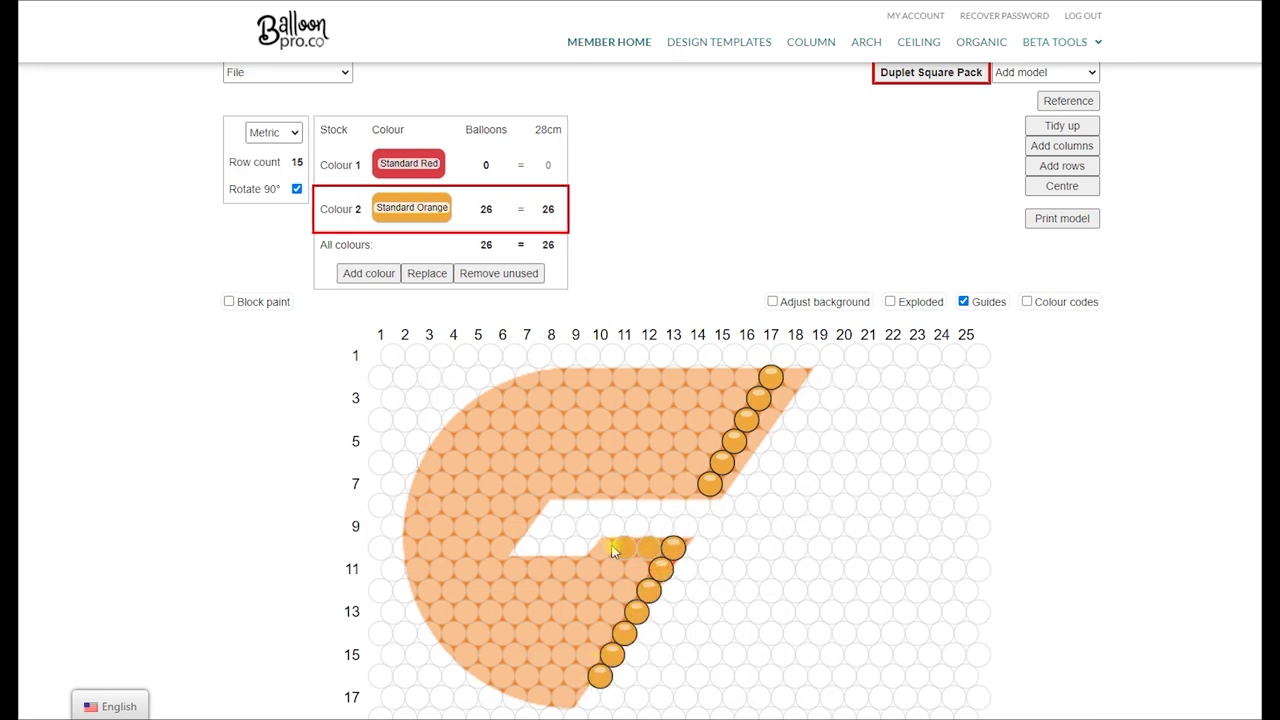
mouse_move(494, 564)
mouse_down()
mouse_move(545, 485)
mouse_move(623, 489)
mouse_up()
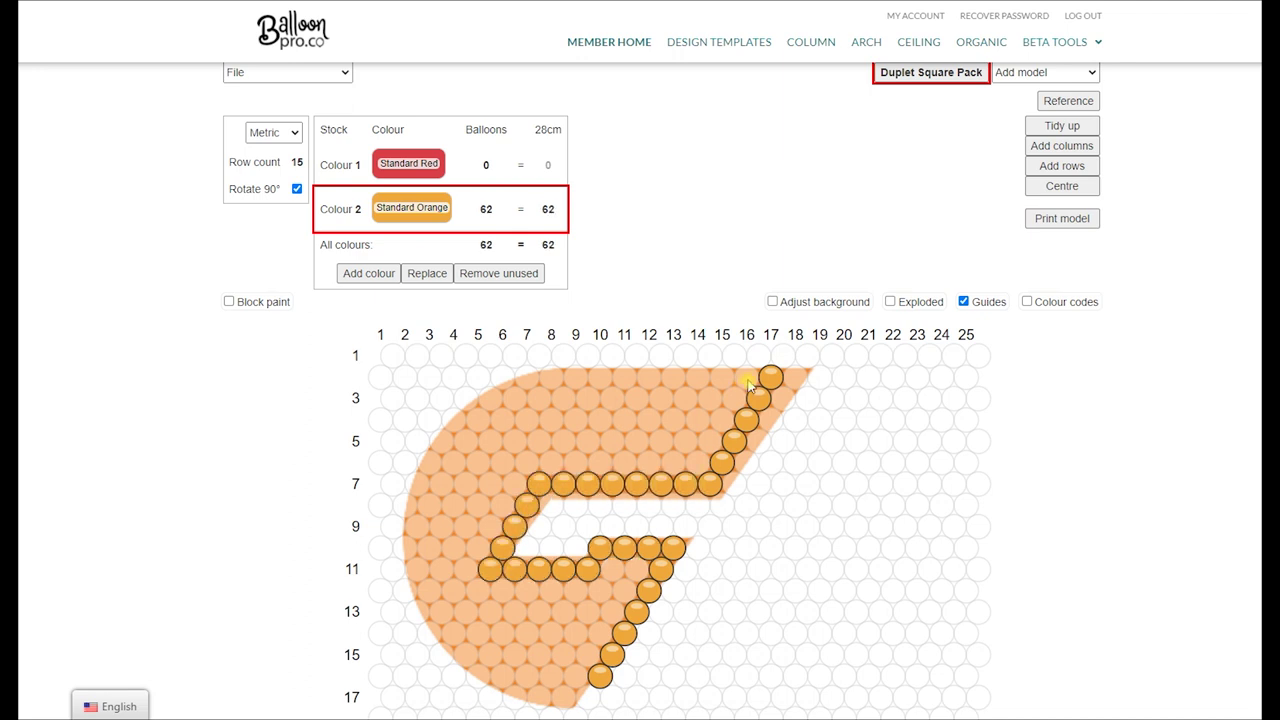
Step: Outline the logo's straight upper edge along row 2 and its curved outer edge with Standard Orange balloons
mouse_move(749, 374)
mouse_down()
mouse_move(622, 391)
mouse_move(543, 376)
mouse_move(490, 405)
mouse_up()
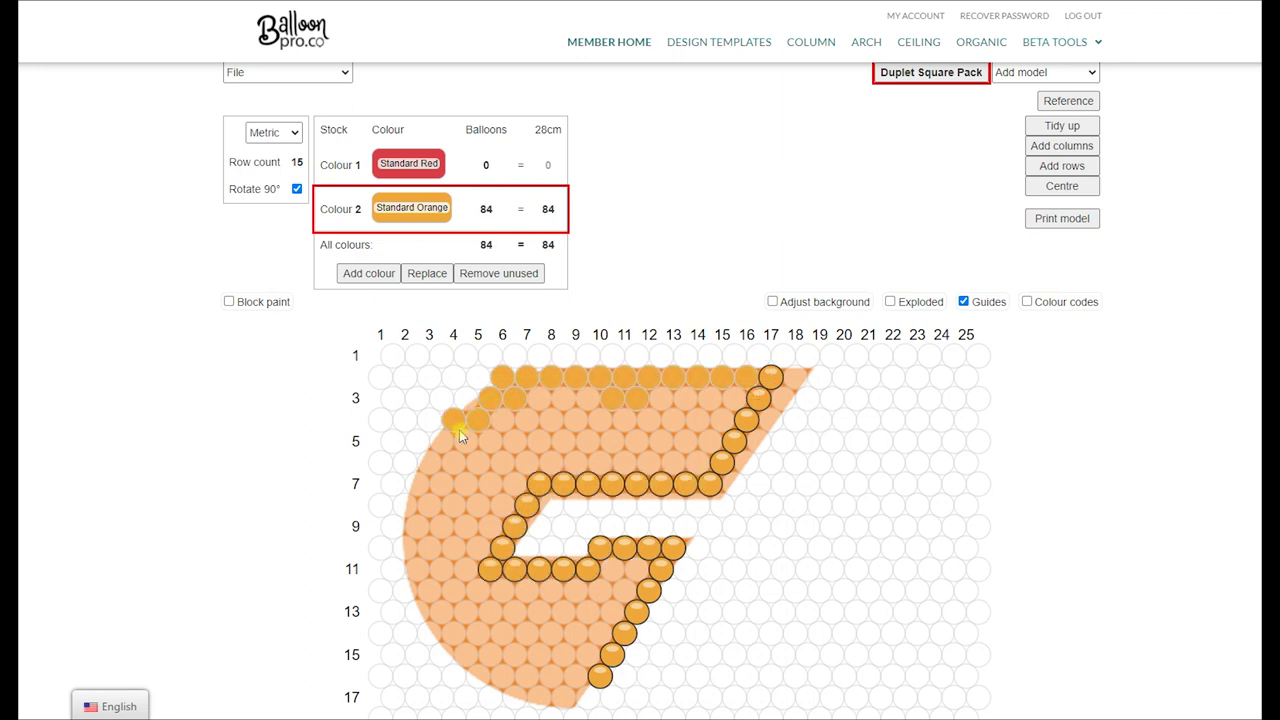
mouse_move(437, 469)
mouse_down()
mouse_move(406, 532)
mouse_move(417, 569)
mouse_up()
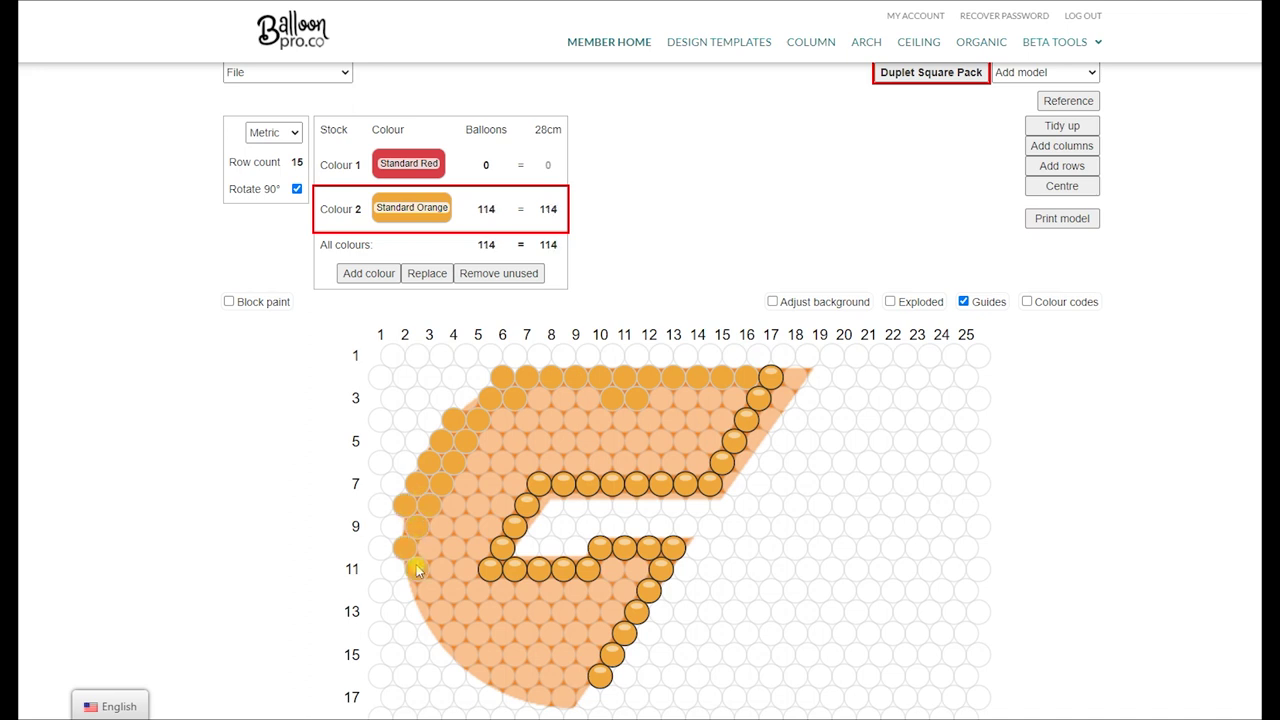
drag(480, 675, 564, 700)
drag(420, 610, 430, 634)
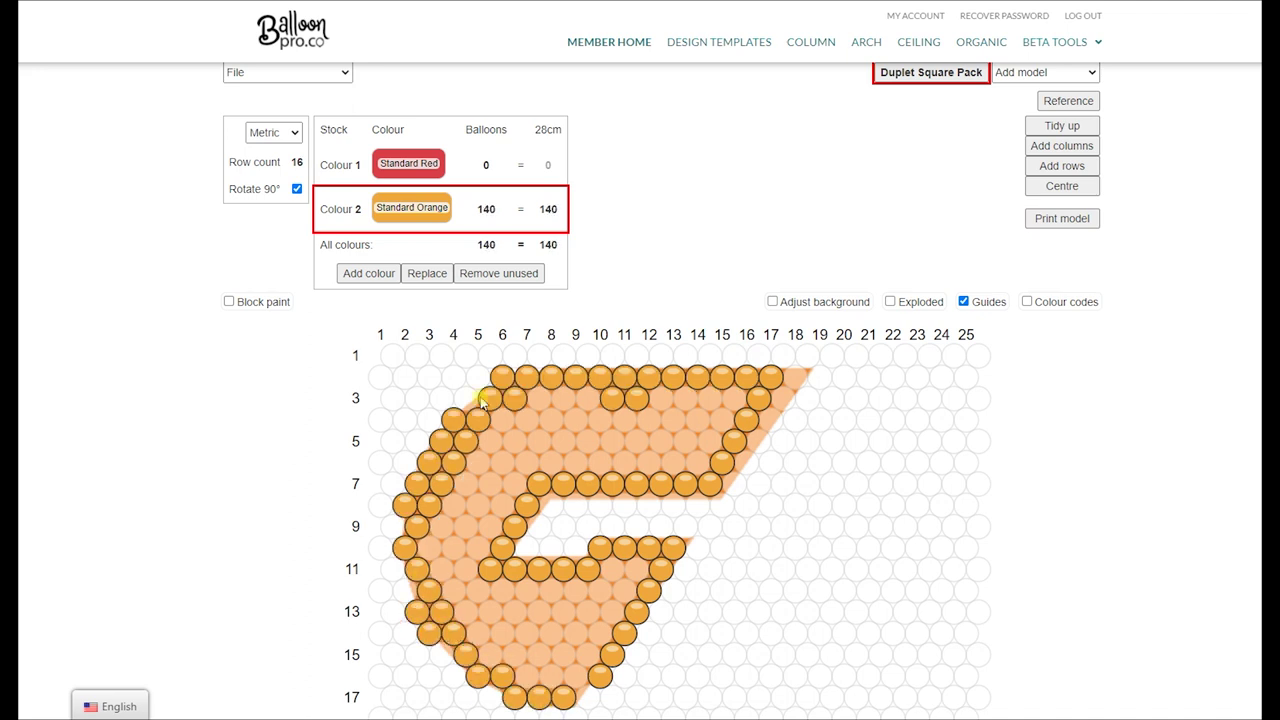
click(470, 408)
Step: Fill the remaining cells inside the logo outline with Standard Orange balloons
mouse_move(409, 591)
mouse_down()
mouse_move(446, 555)
mouse_move(443, 500)
mouse_move(530, 409)
mouse_move(658, 408)
mouse_move(697, 462)
mouse_move(487, 474)
mouse_up()
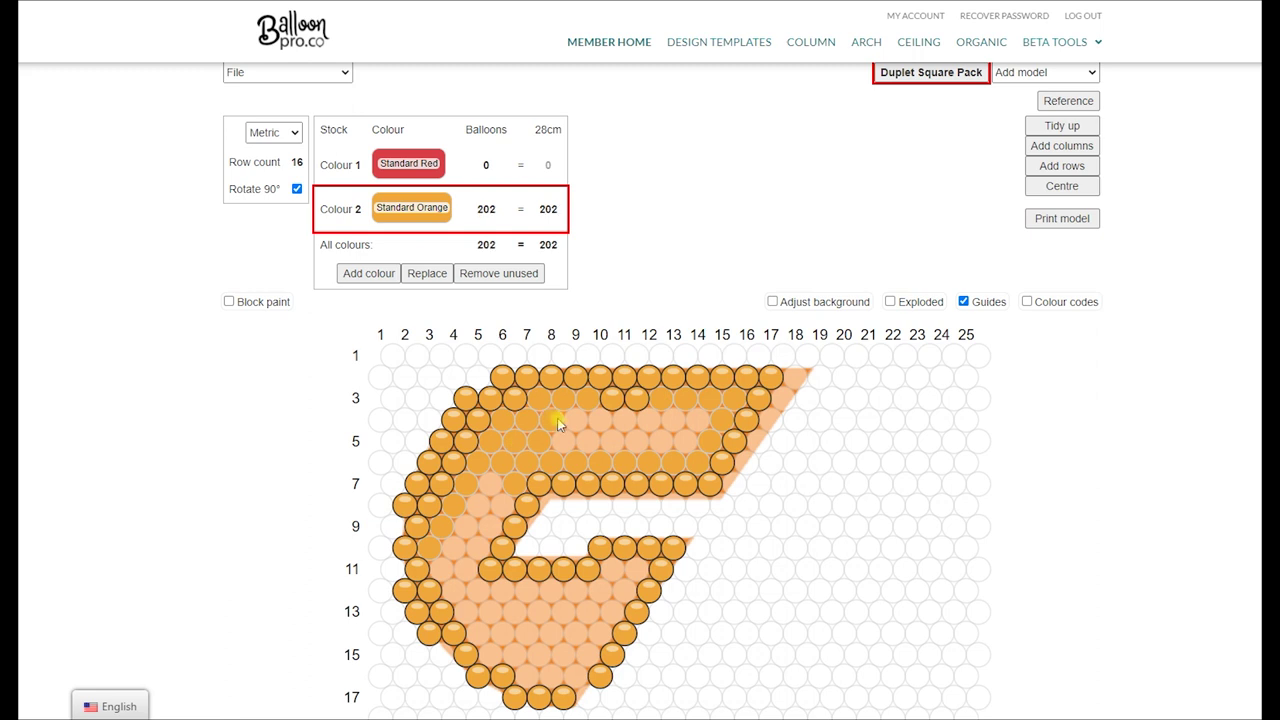
mouse_move(558, 425)
mouse_down()
mouse_move(689, 423)
mouse_move(610, 459)
mouse_up()
mouse_move(533, 470)
mouse_down()
mouse_move(470, 505)
mouse_move(480, 645)
mouse_move(518, 675)
mouse_move(590, 672)
mouse_move(625, 592)
mouse_move(592, 620)
mouse_move(500, 594)
mouse_move(478, 545)
mouse_move(500, 505)
mouse_up()
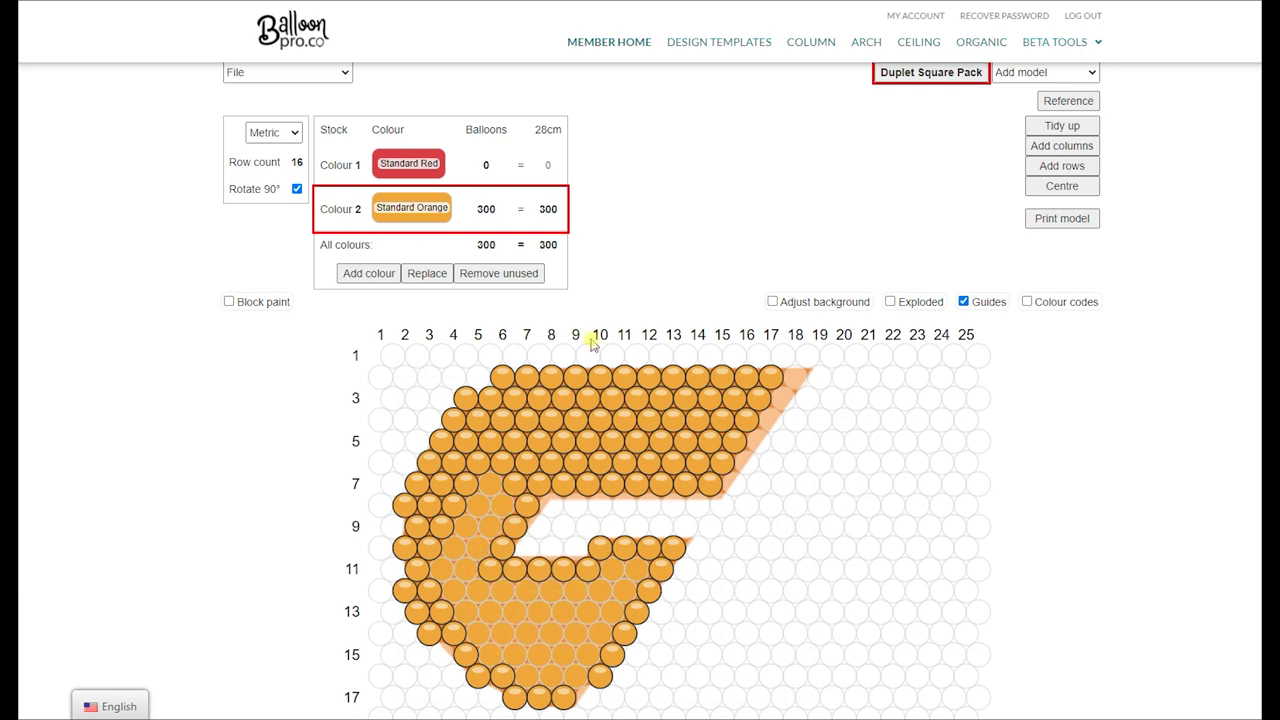
Step: Shrink the background logo and place it beside the balloons at about rows 11 to 17 and columns 14 to 20, then finish background adjustment
click(826, 302)
drag(582, 412, 680, 390)
scroll(680, 390, down, 3)
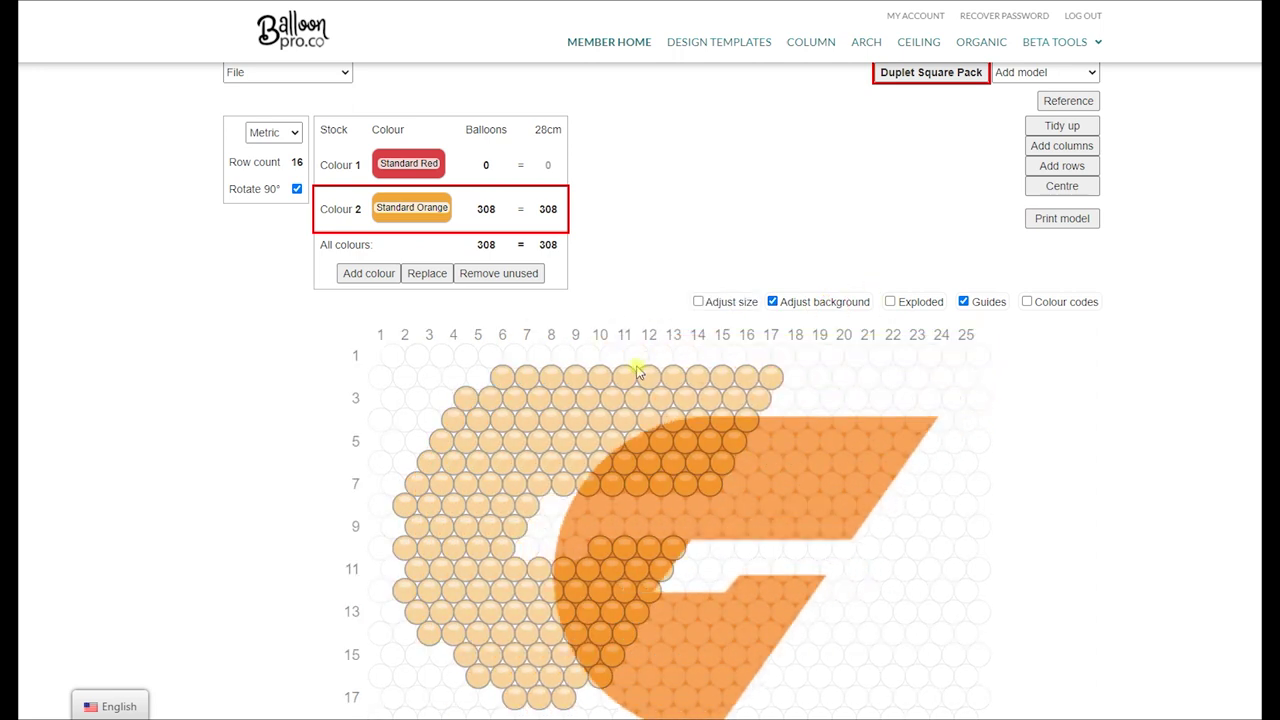
scroll(689, 494, down, 3)
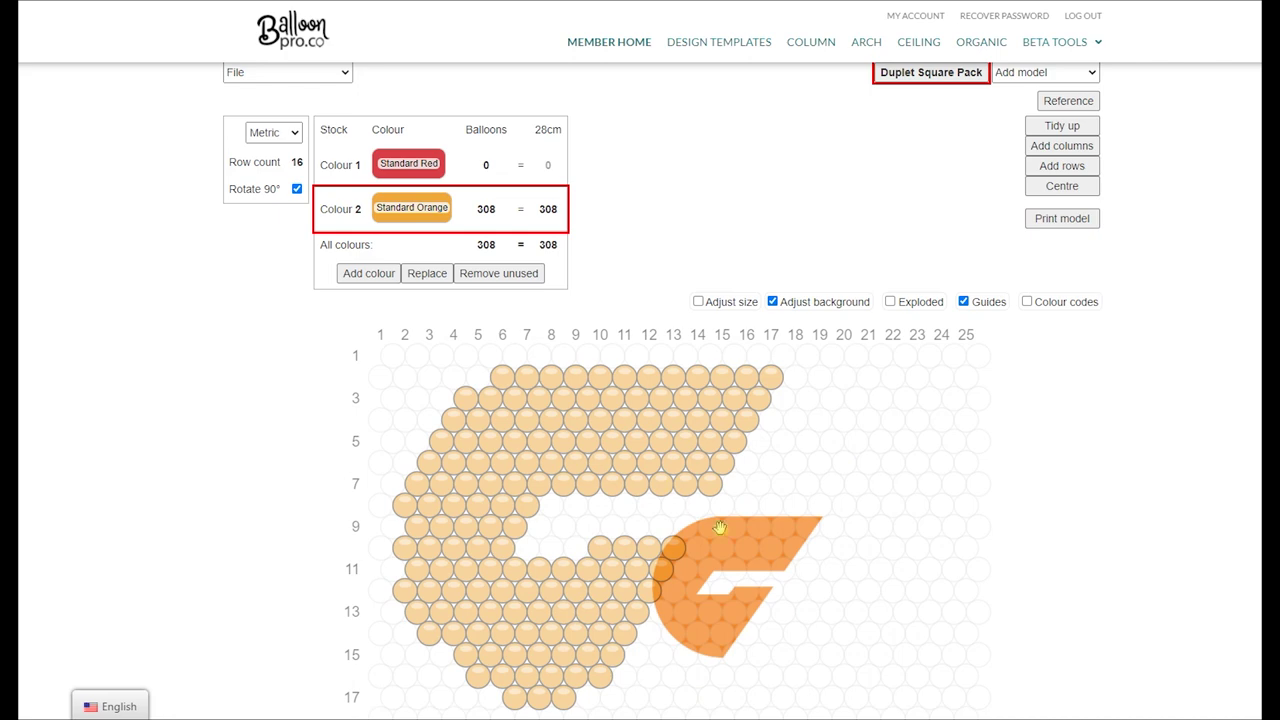
drag(720, 528, 771, 594)
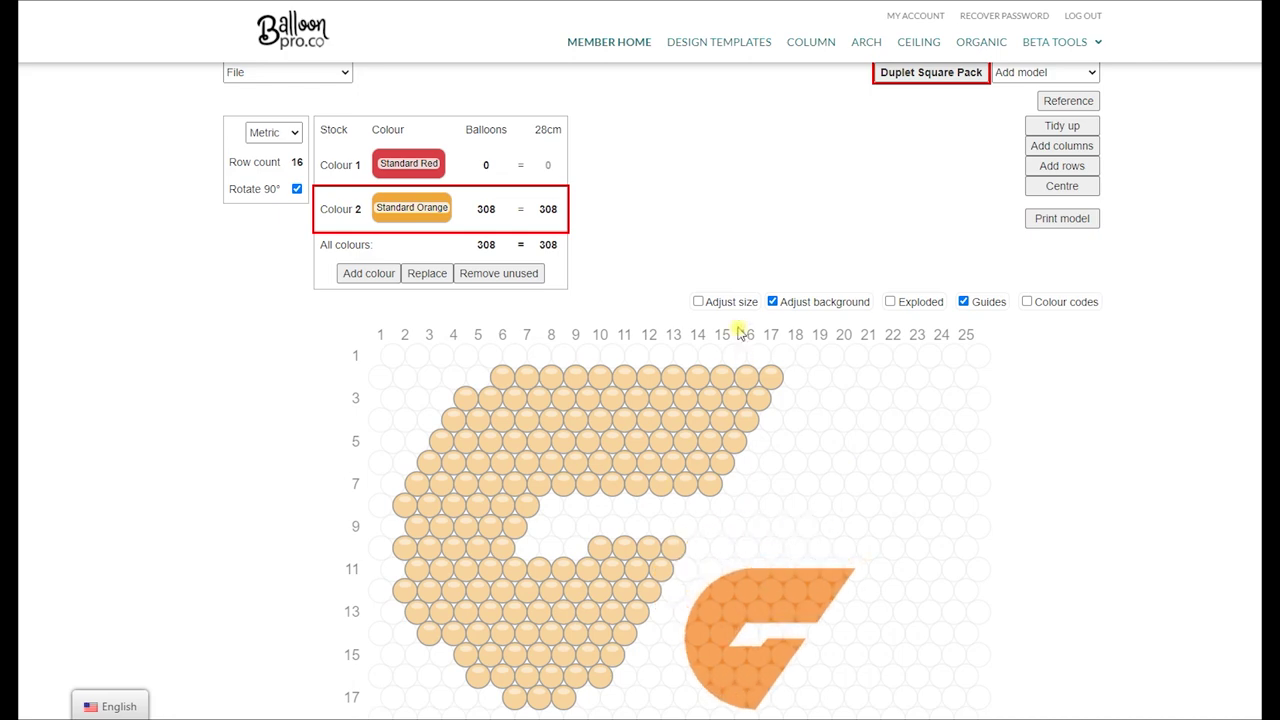
click(775, 302)
Step: Tidy up the model to trim the unused grid around the balloon design, and enlarge its display
scroll(1117, 406, down, 2)
scroll(1094, 323, up, 3)
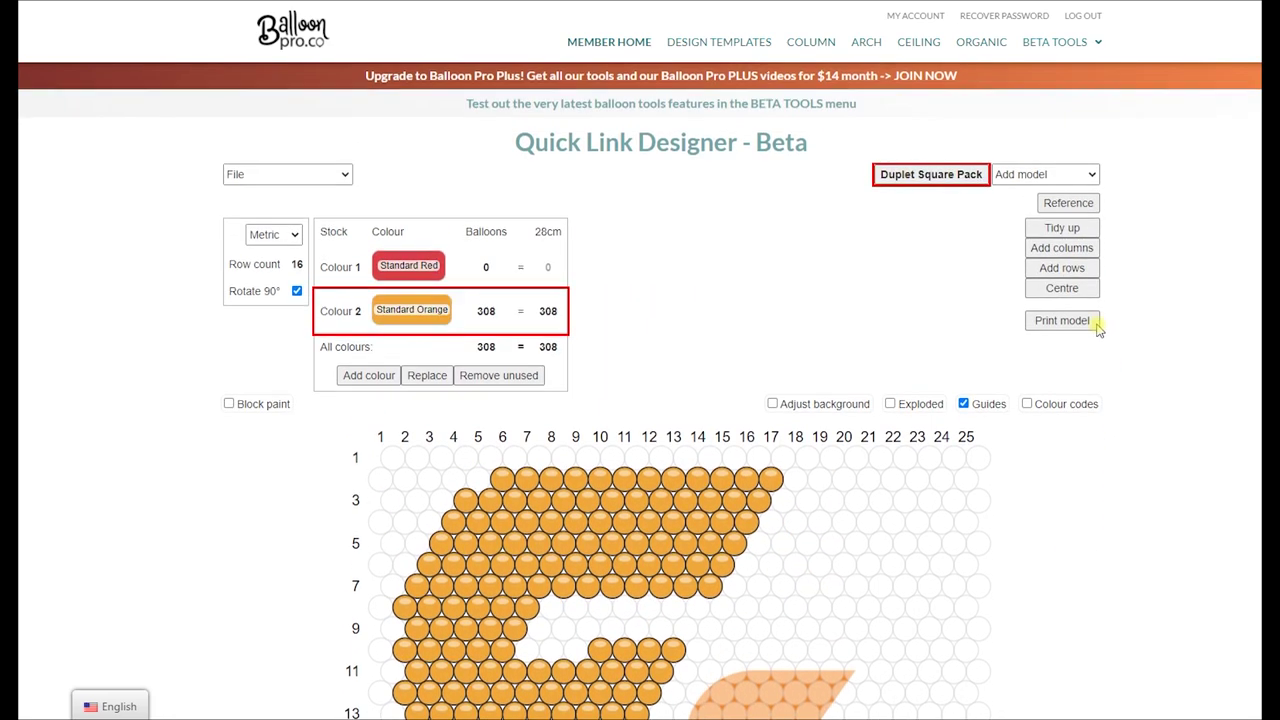
click(1062, 230)
scroll(694, 600, down, 3)
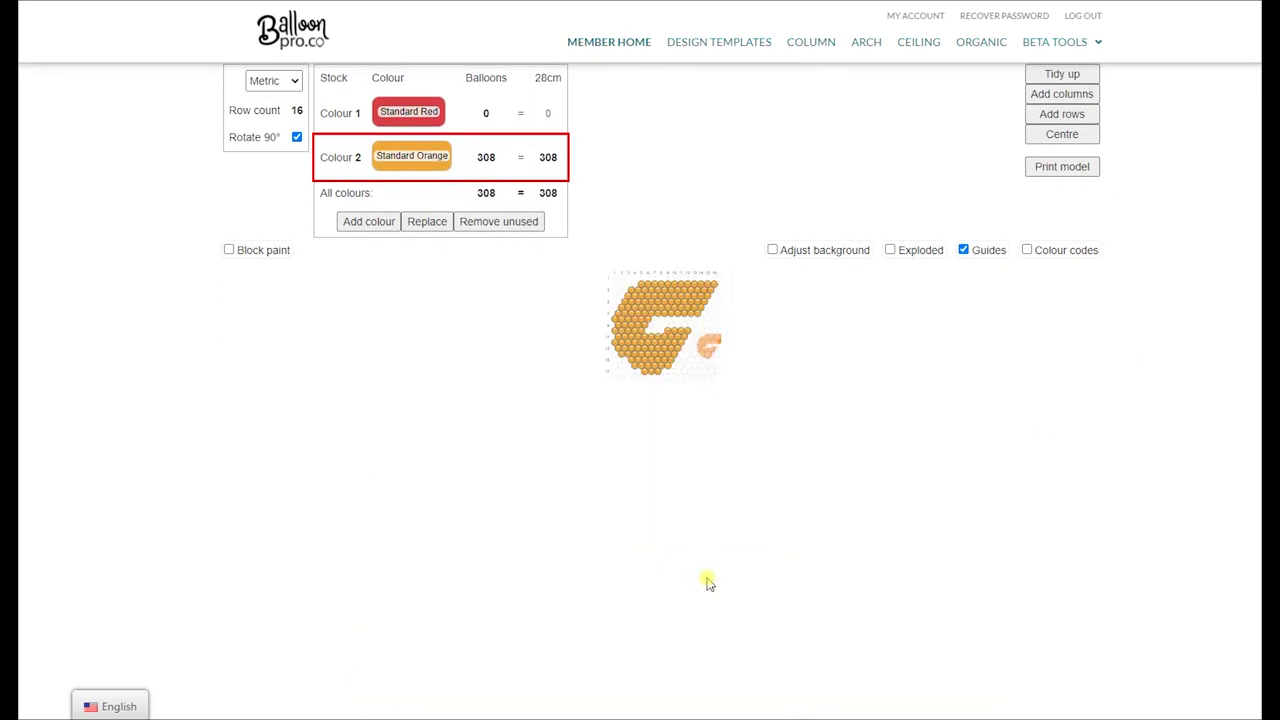
scroll(684, 386, up, 3)
Step: Move the small logo to about rows 13 to 16 beside the balloons, end background adjustment, and hide the guides
click(803, 254)
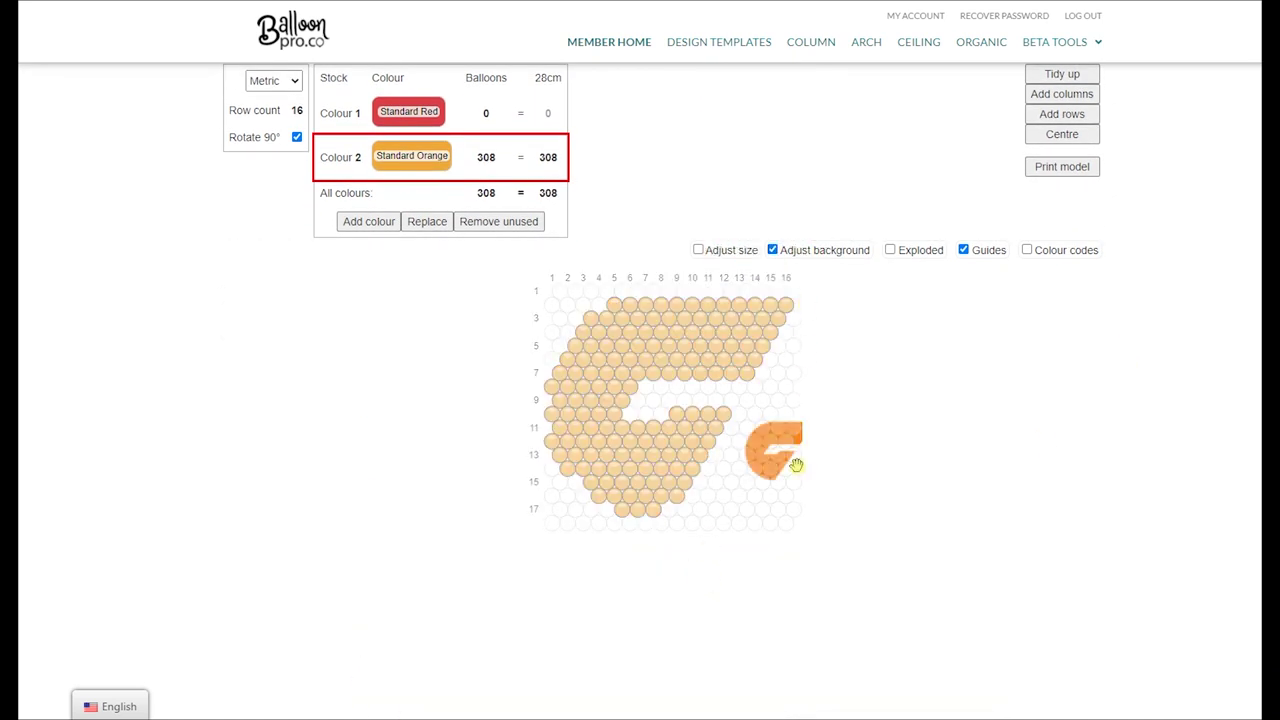
drag(794, 466, 775, 515)
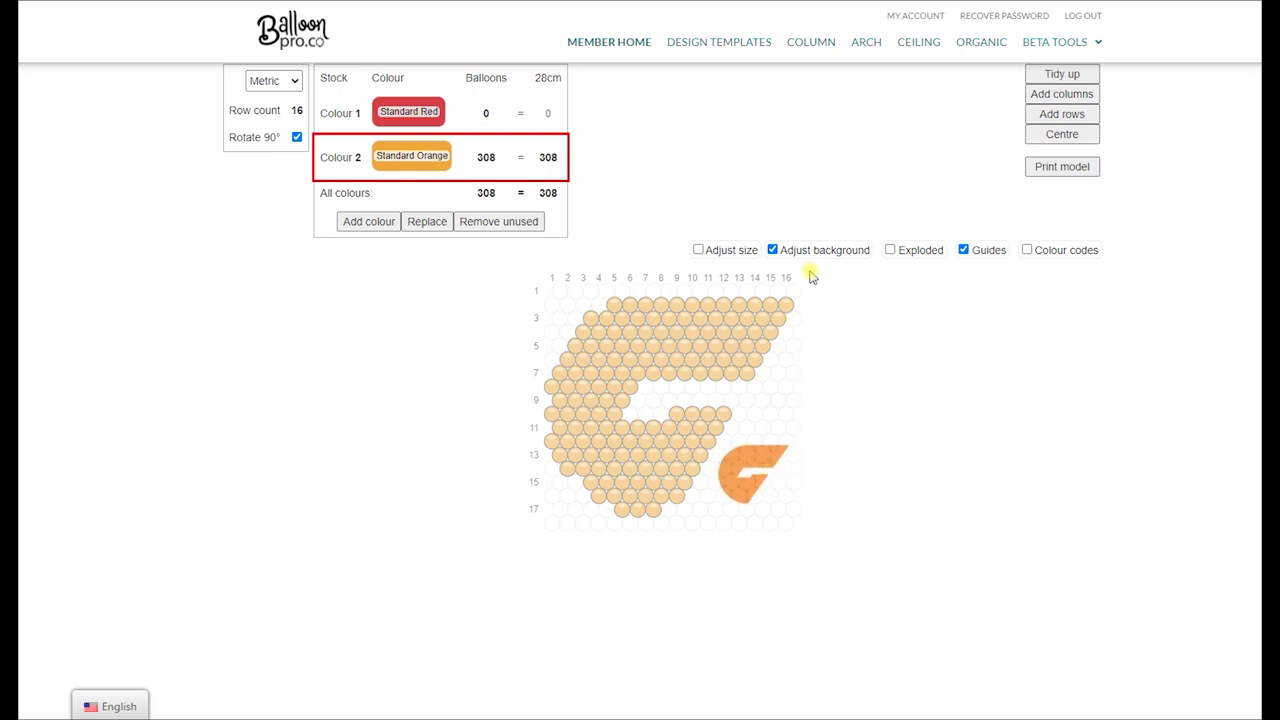
click(786, 250)
click(964, 251)
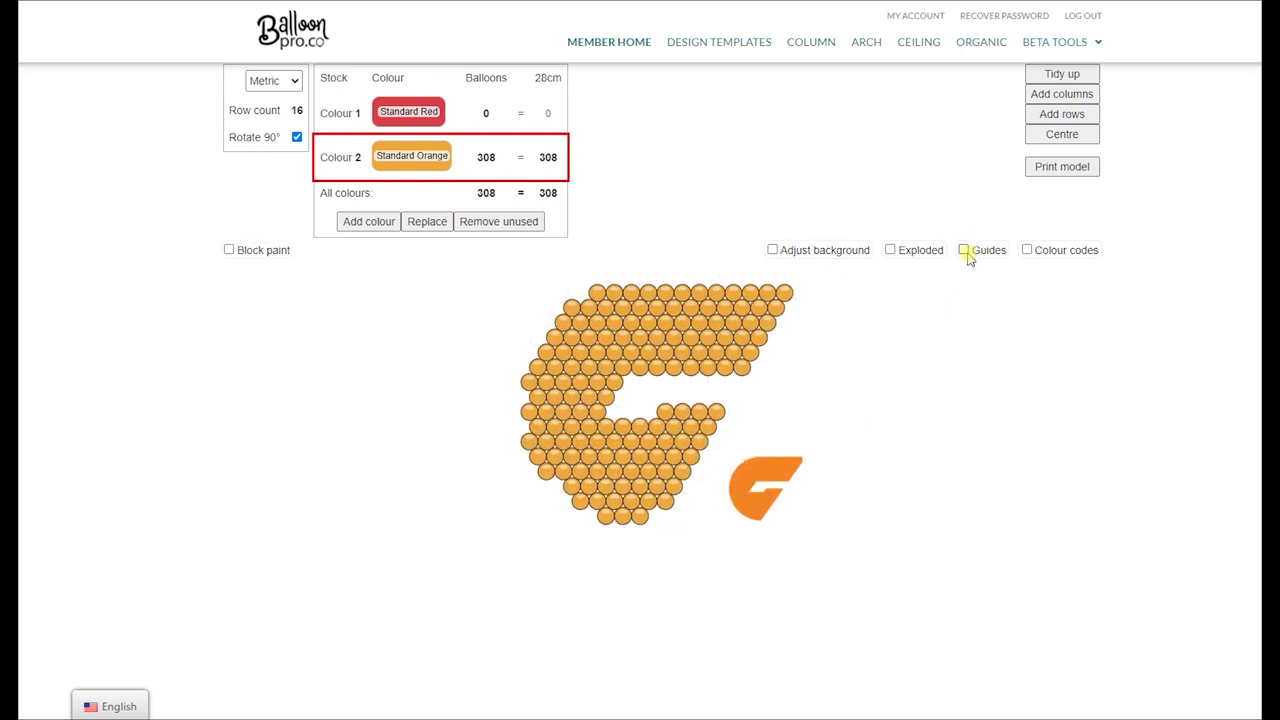
scroll(576, 343, up, 3)
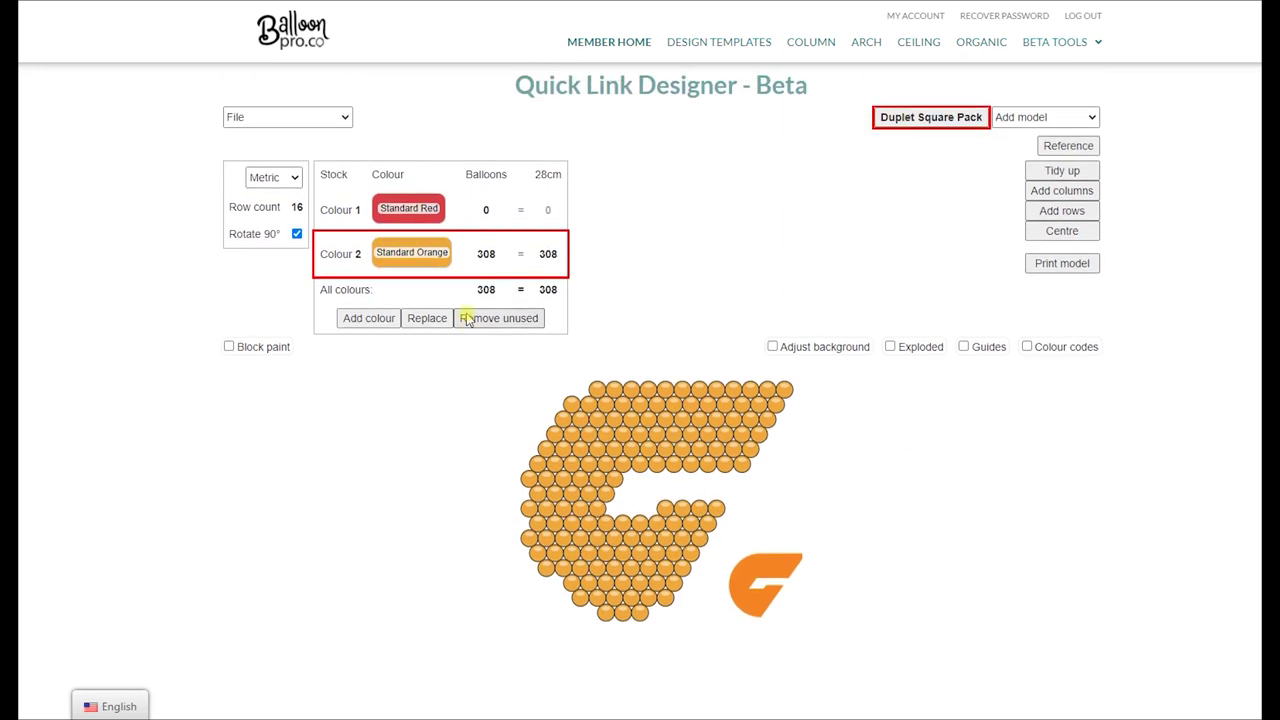
click(305, 174)
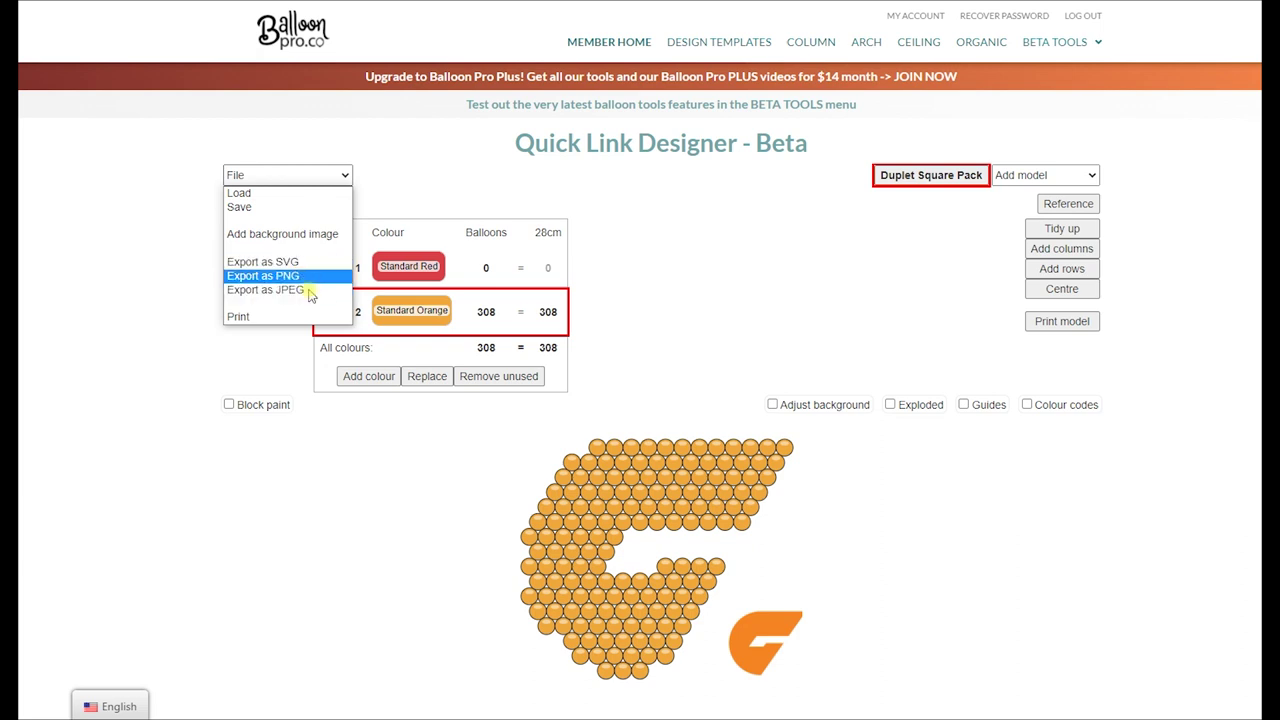
click(262, 207)
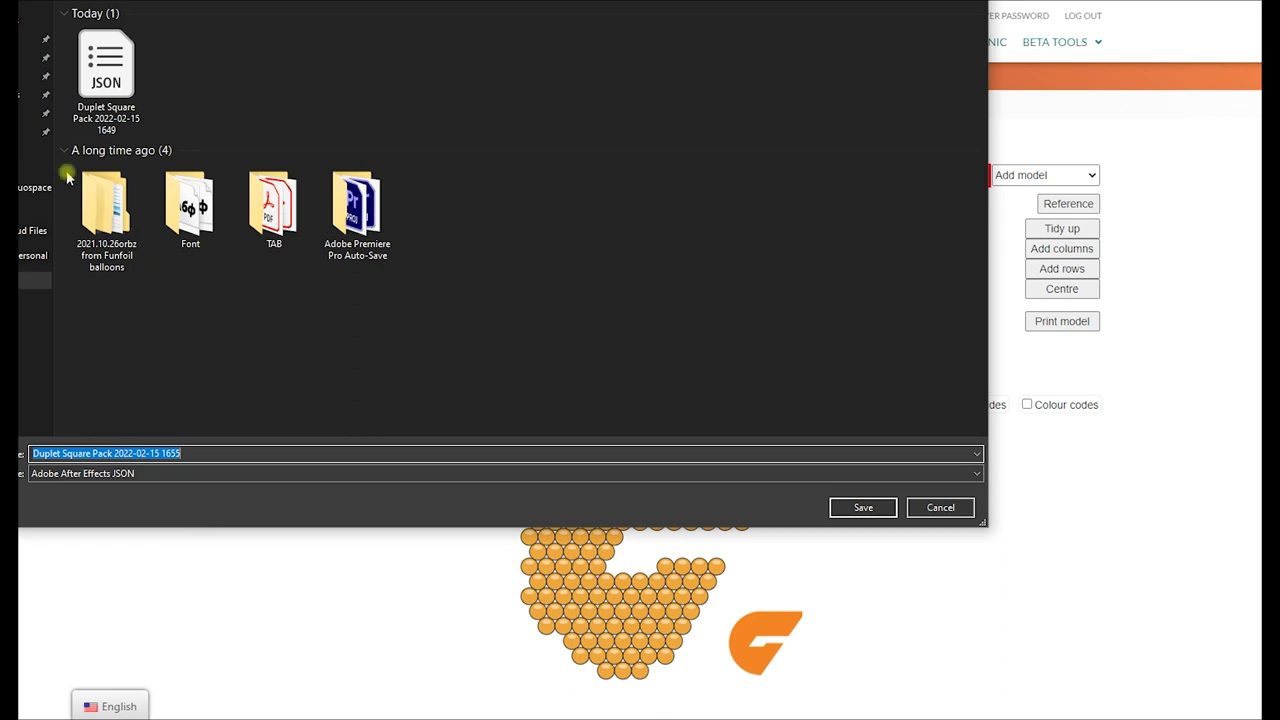
click(888, 509)
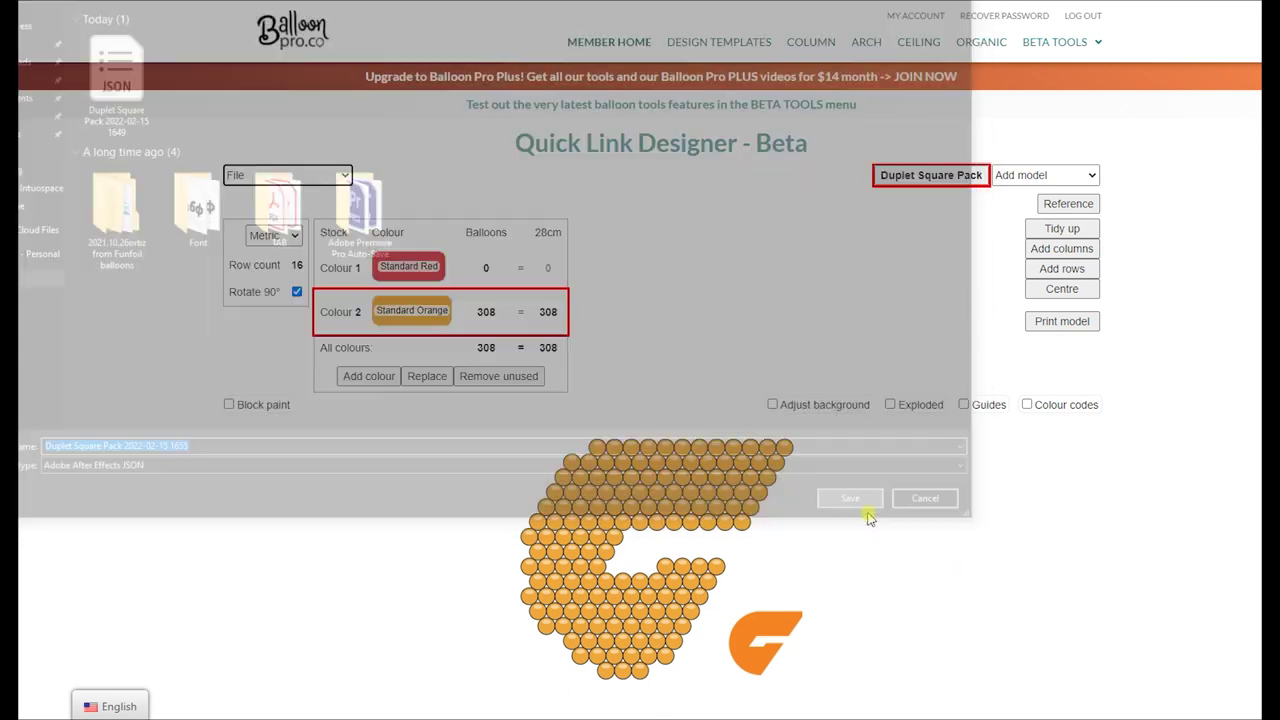
Step: Replace Standard Orange with Standard Green throughout the balloon design, and review the recoloured model
click(425, 376)
click(563, 408)
scroll(955, 520, down, 1)
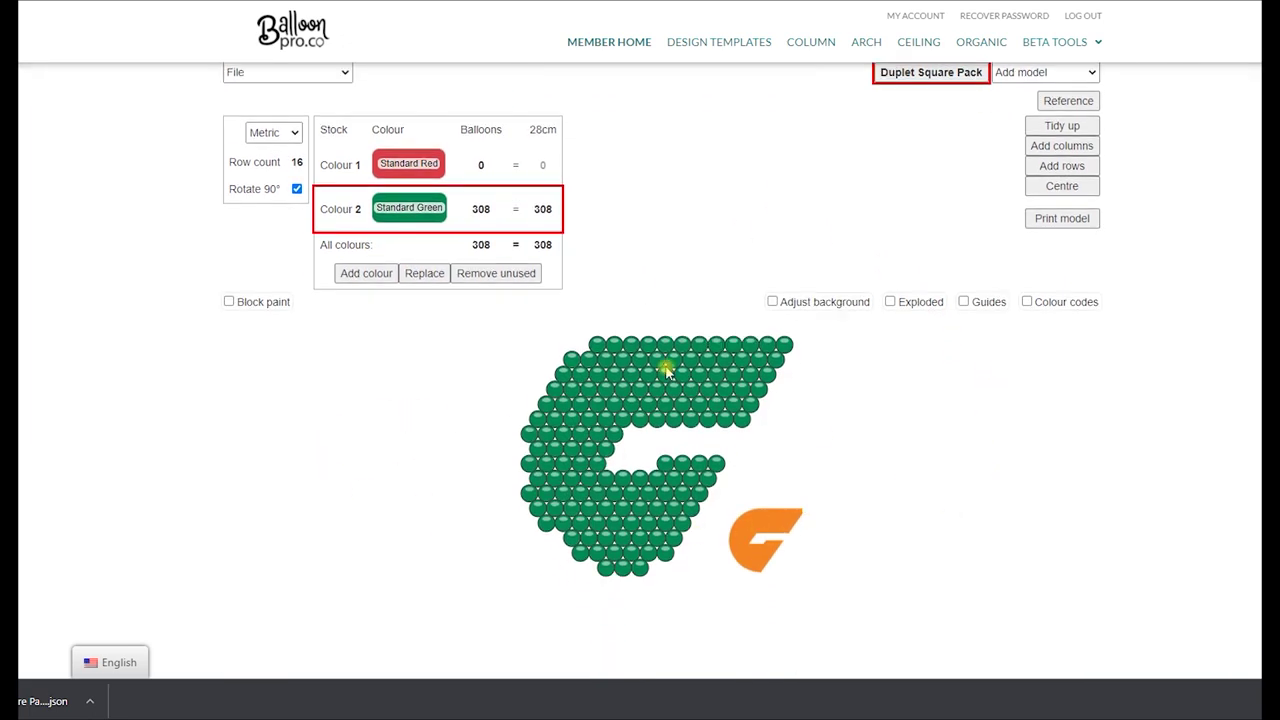
scroll(1016, 494, up, 1)
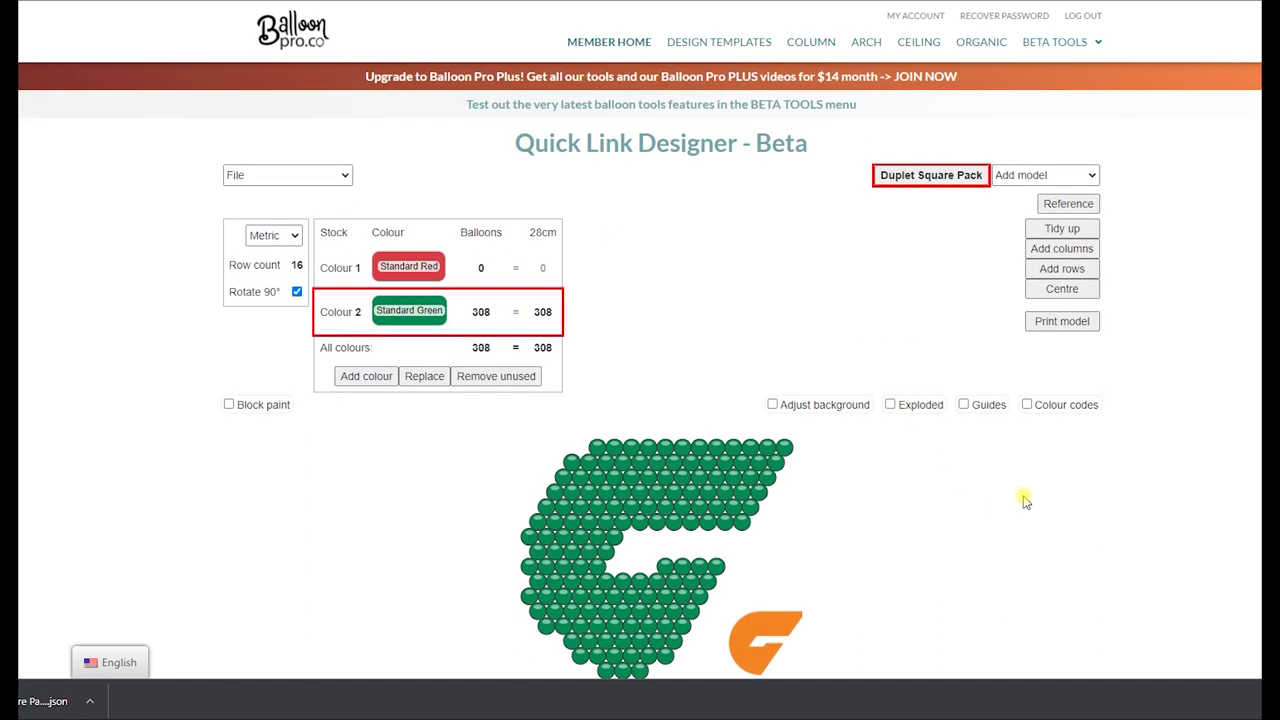
scroll(1016, 498, down, 2)
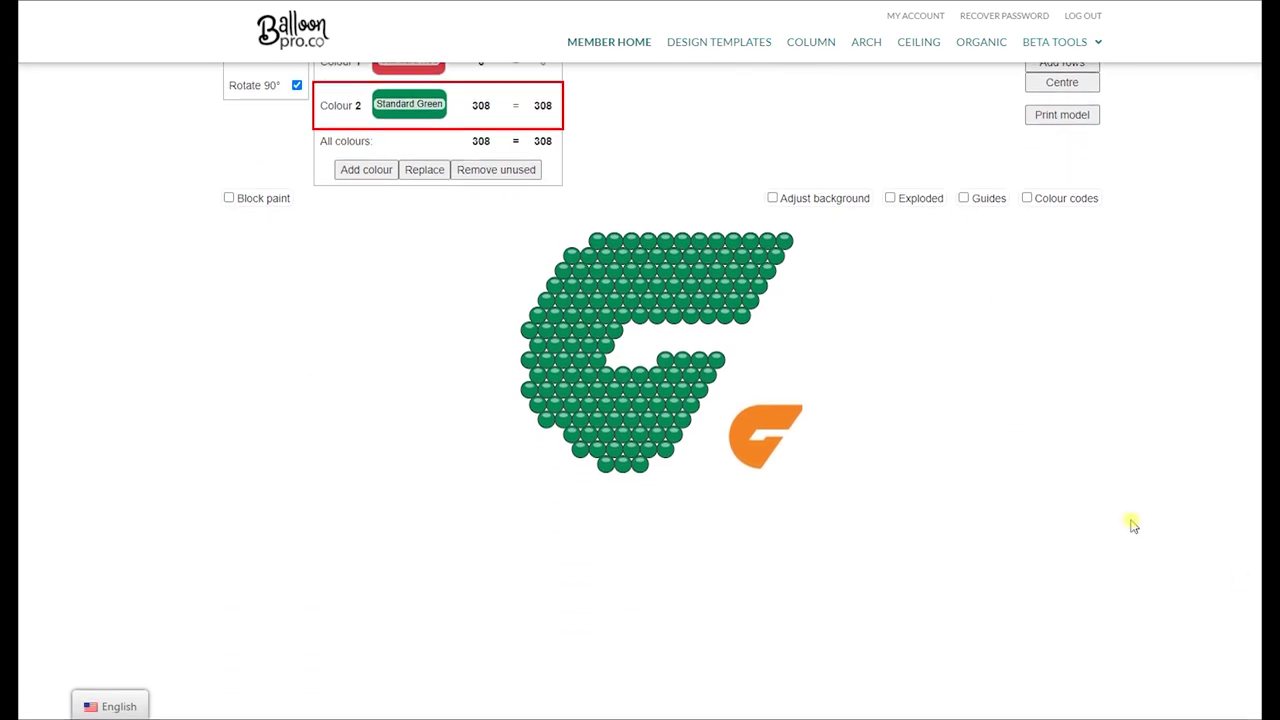
scroll(751, 434, up, 2)
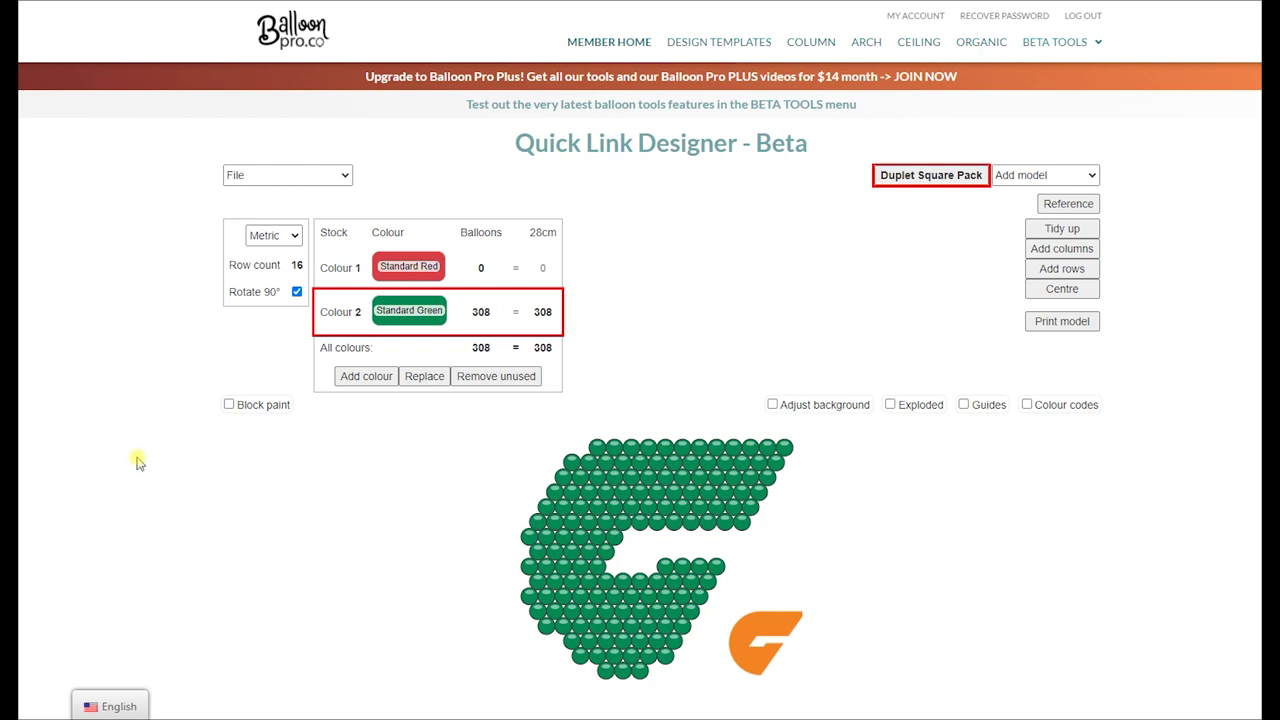